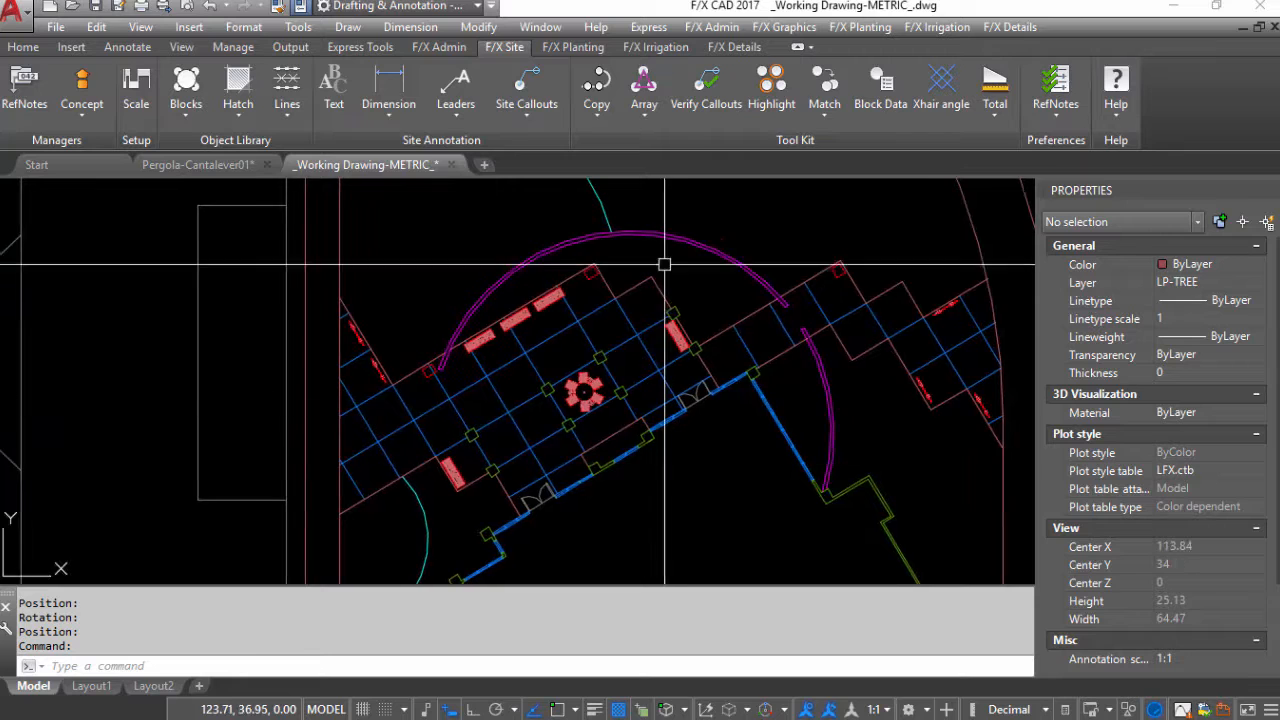
Export the working drawing's design placement to SketchUp using the SketchUp connection
click(573, 47)
click(193, 86)
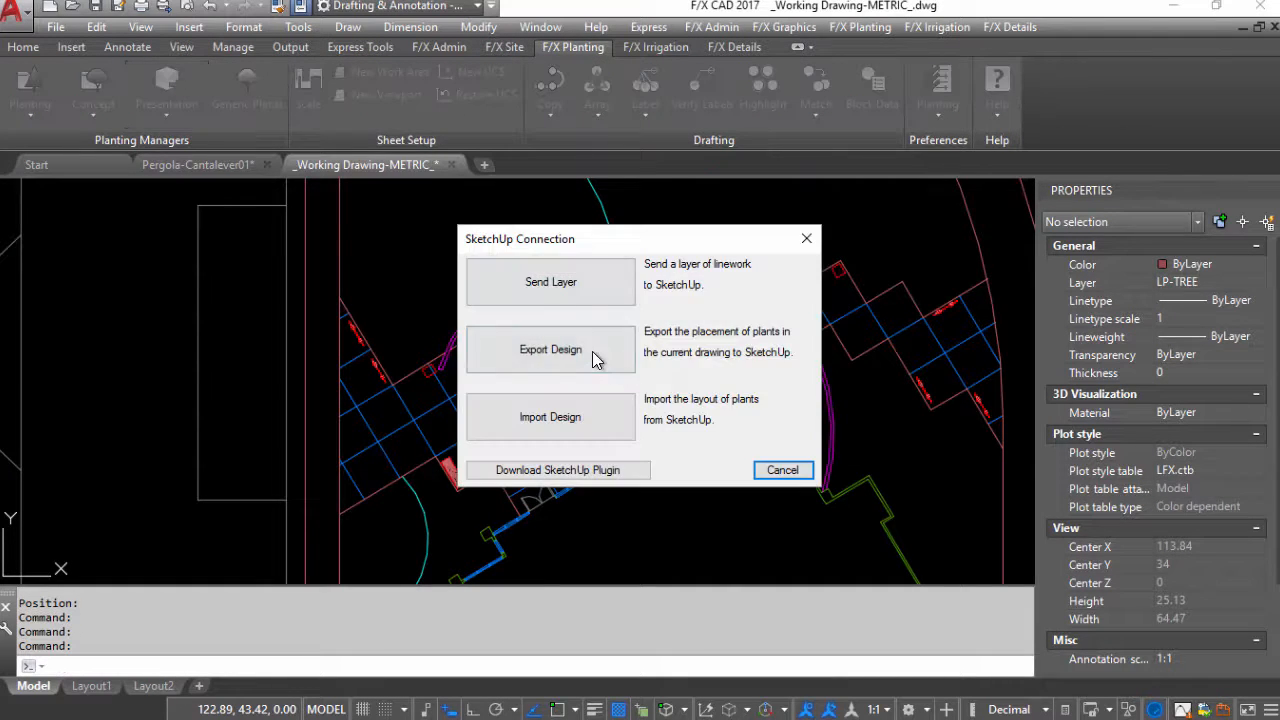
click(595, 357)
click(782, 403)
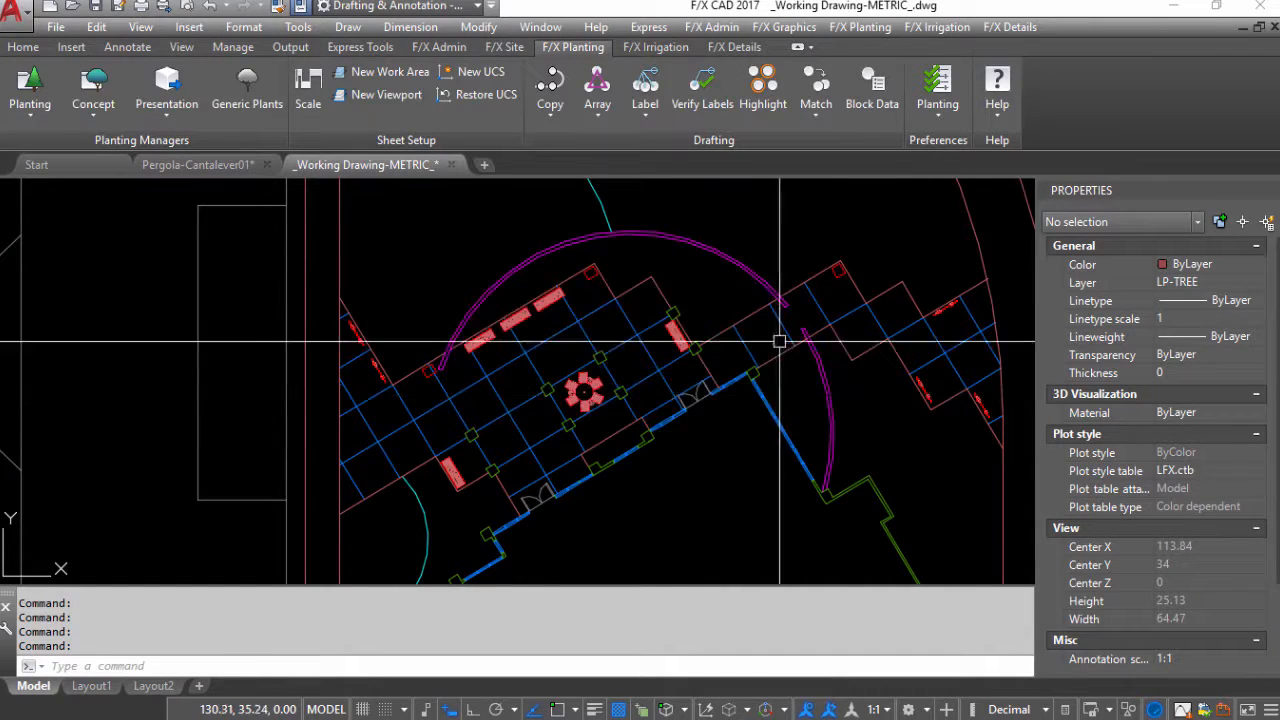
Switch to SketchUp and import the Land F/X site furnishings into the COMMUNITY CENTER model
mouse_move(250, 13)
click(369, 138)
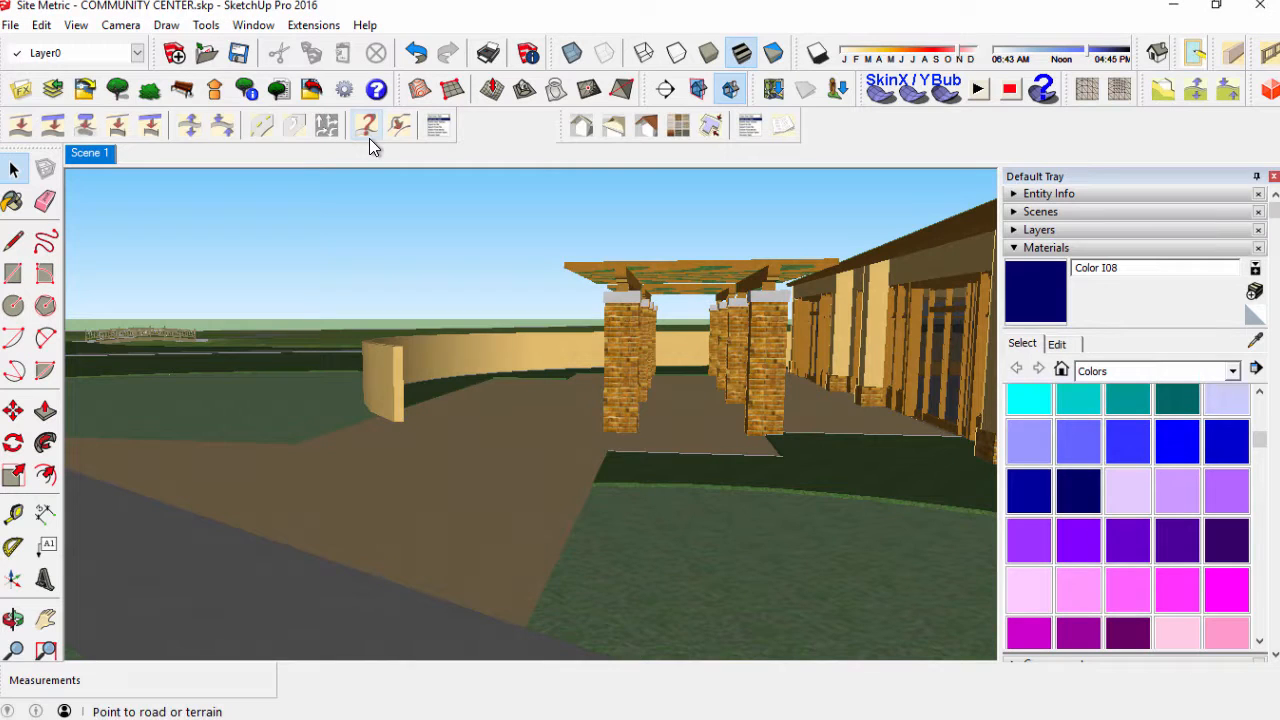
click(55, 88)
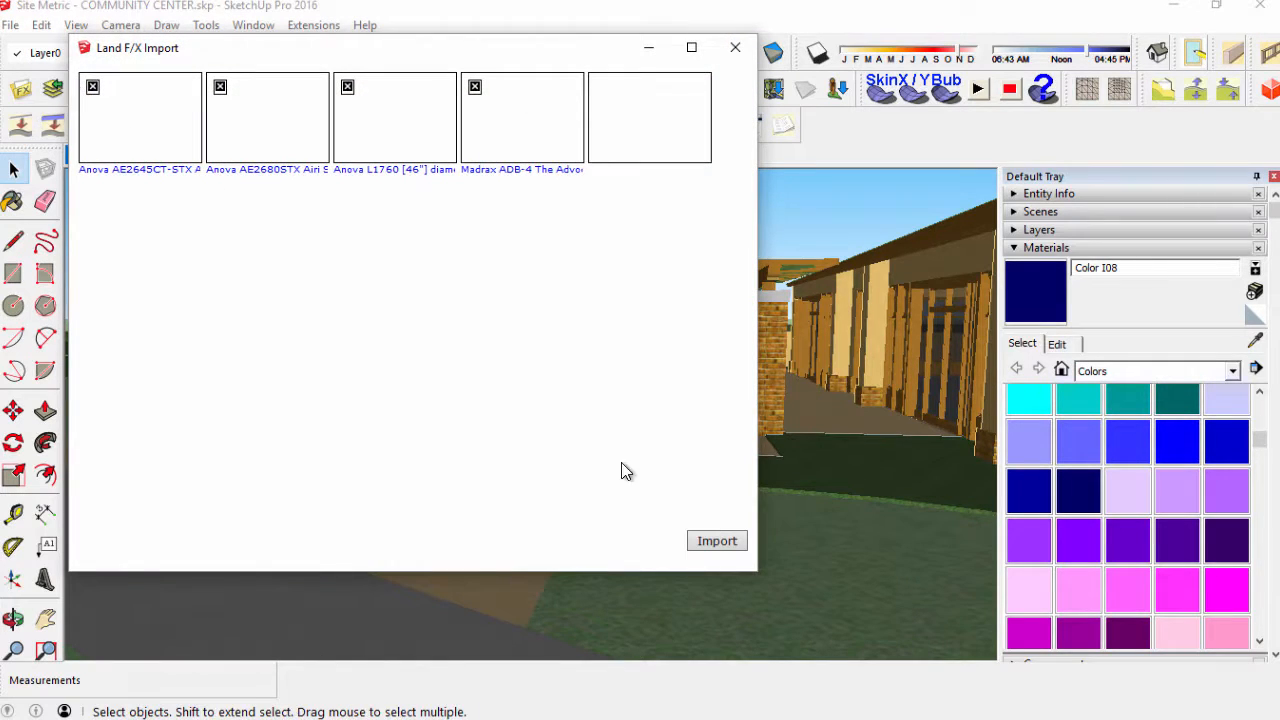
click(708, 542)
Paint the front bench, the row of benches by the wall and the litter bin dark blue with Color I08
click(1030, 296)
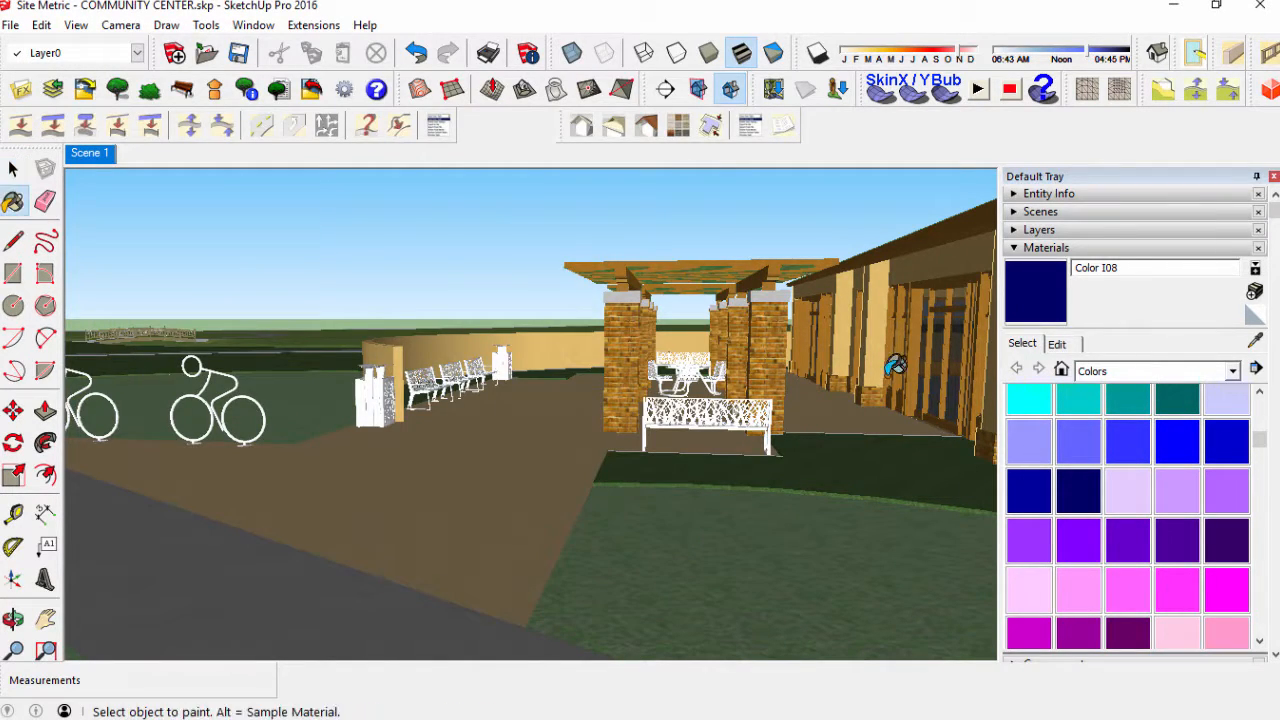
click(743, 413)
click(435, 381)
click(376, 396)
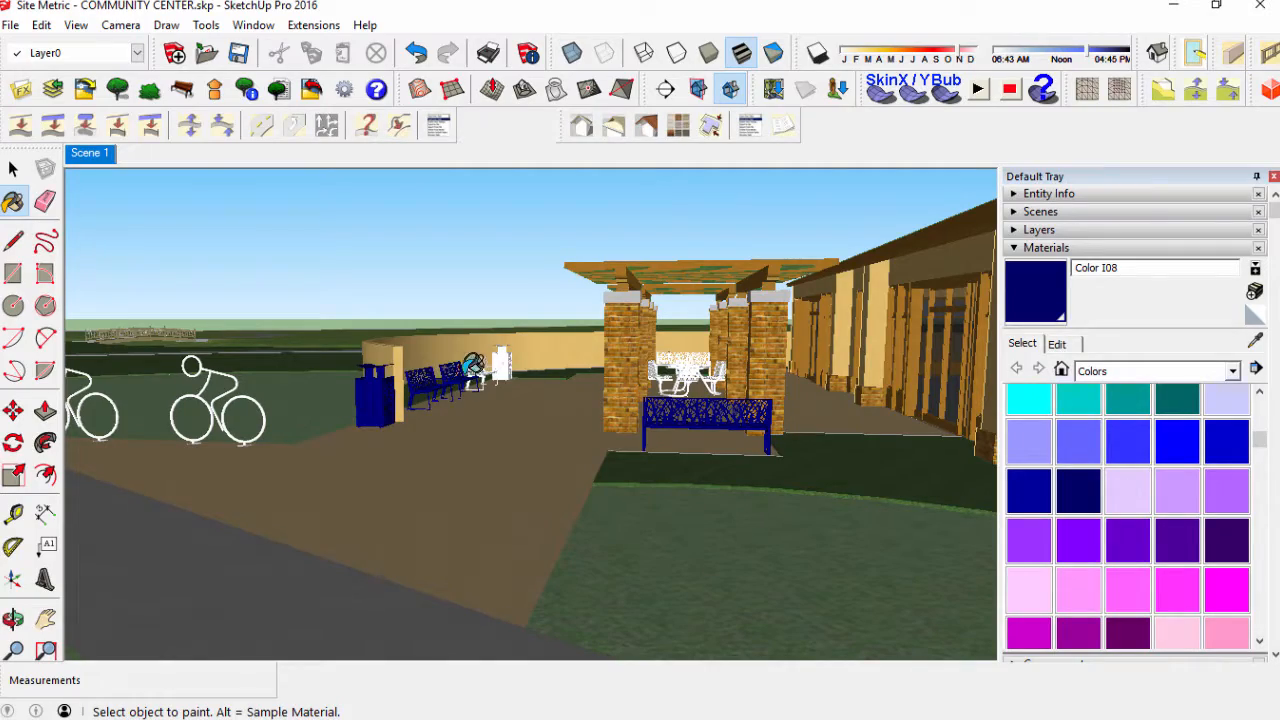
middle_drag(510, 355, 891, 600)
middle_drag(891, 600, 1037, 606)
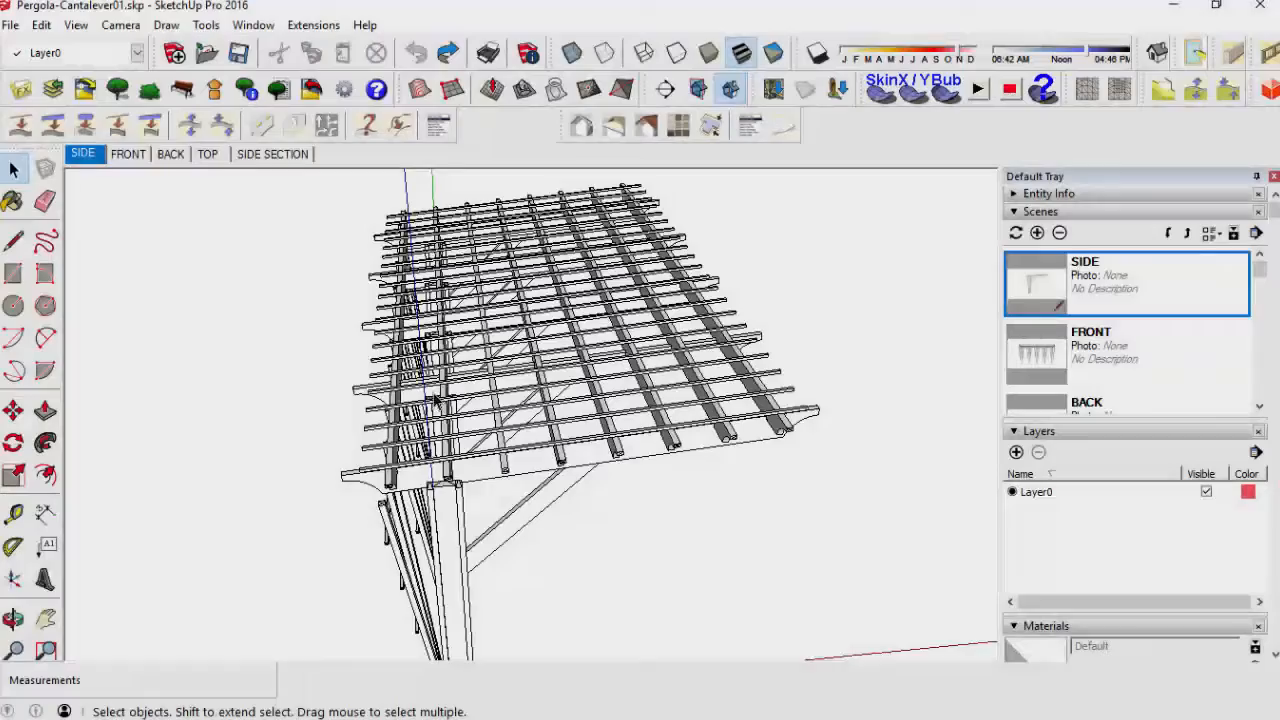
Rotate the entire Pergola-Cantalever01 model 90 degrees about the post corner at the origin, so its posts line up along the red axis
mouse_move(422, 307)
middle_down()
mouse_move(491, 466)
mouse_move(703, 357)
mouse_move(572, 346)
middle_up()
scroll(575, 355, down, 4)
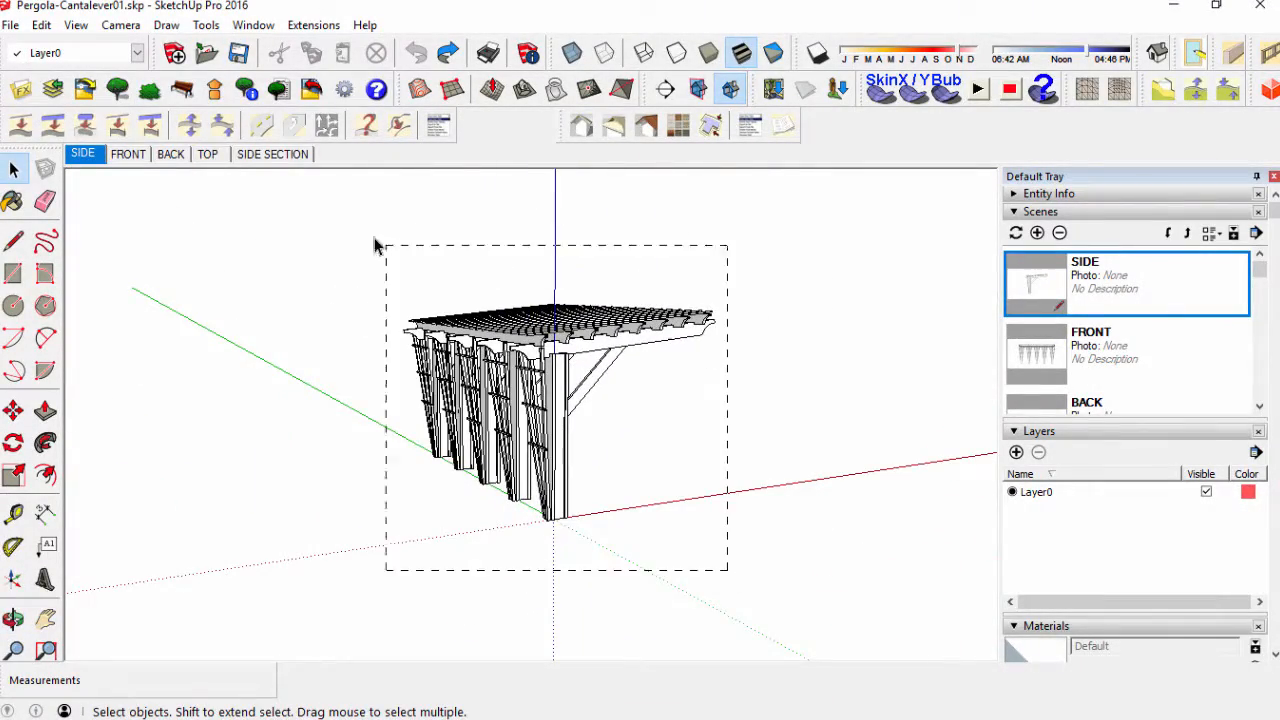
drag(375, 245, 340, 234)
key(q)
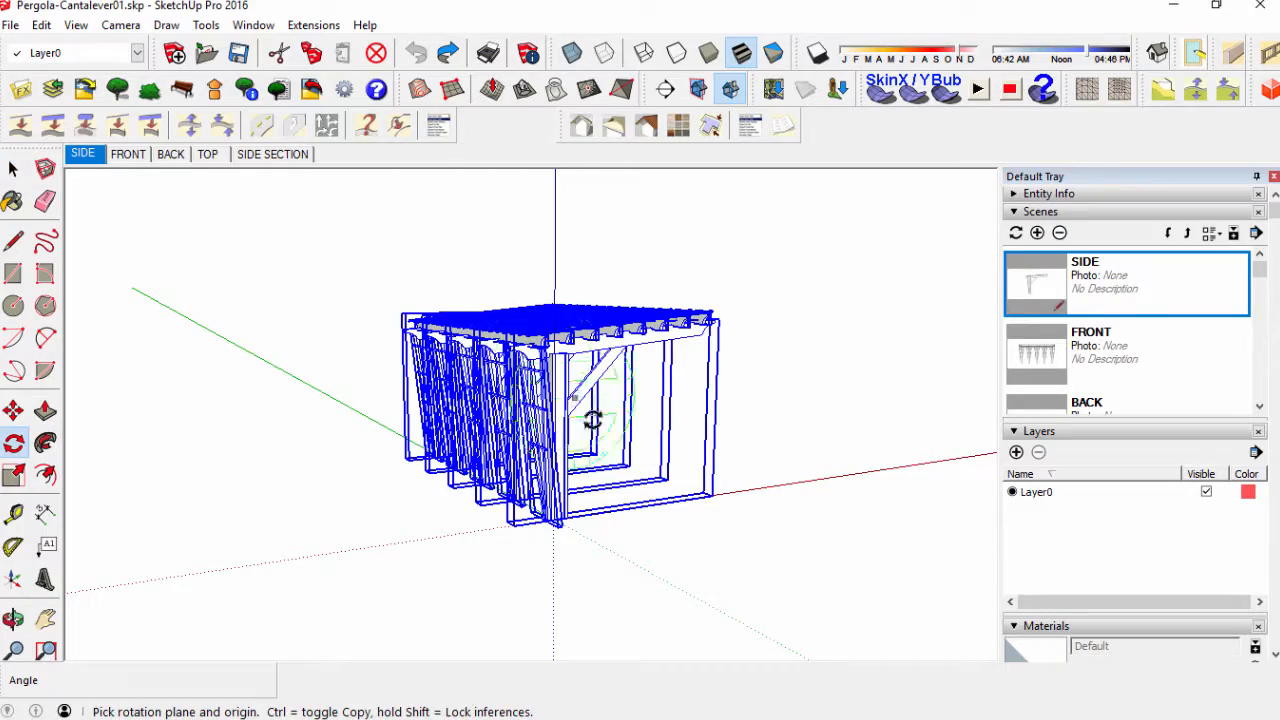
scroll(540, 525, up, 6)
middle_drag(563, 520, 588, 508)
scroll(409, 571, up, 6)
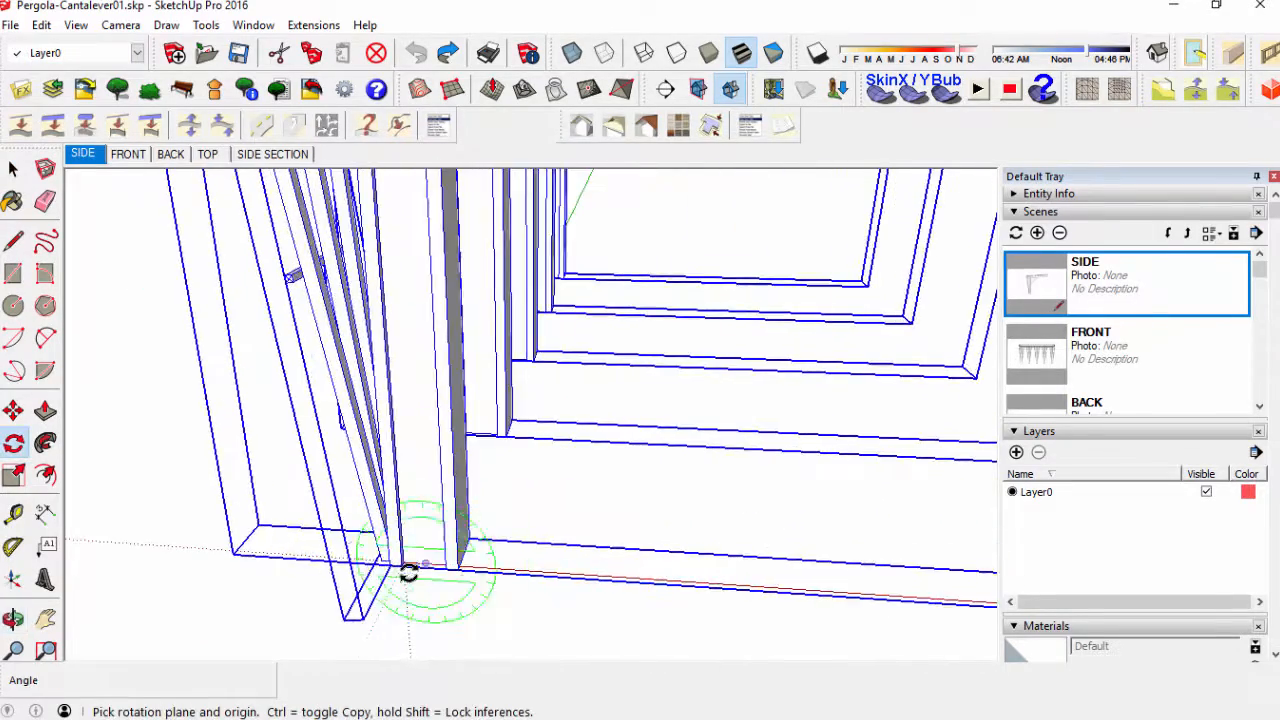
click(334, 485)
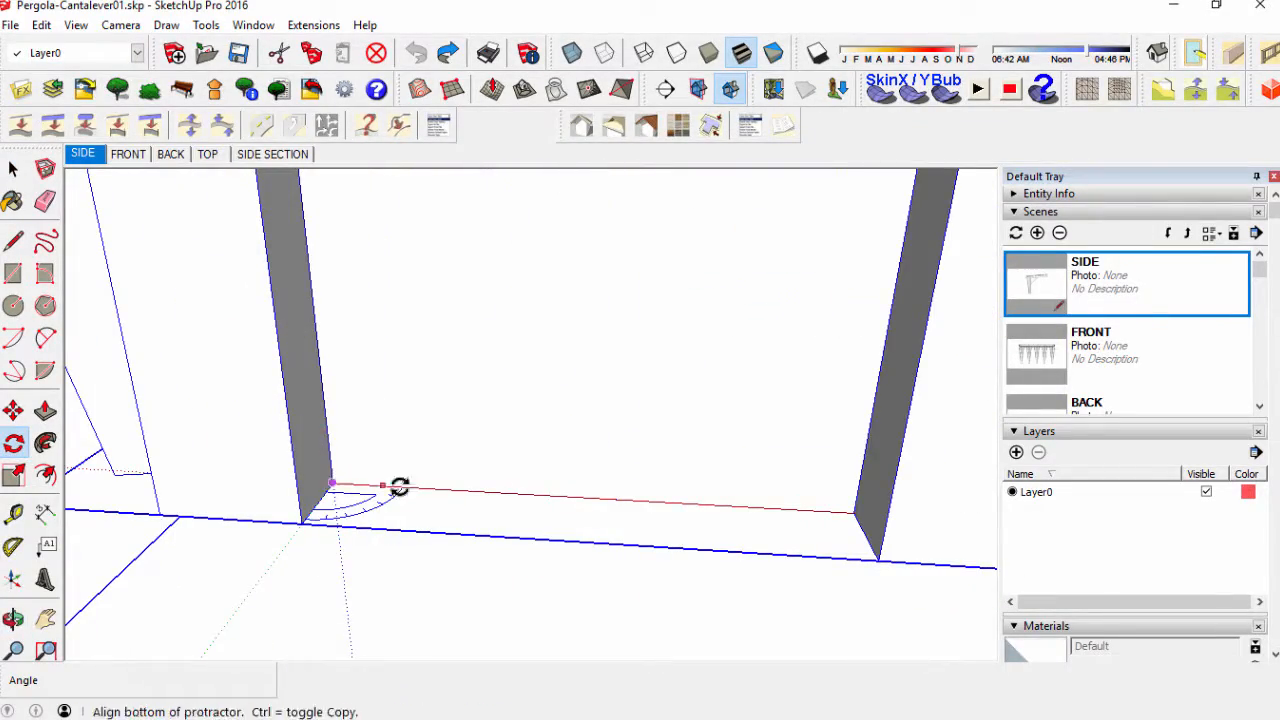
click(604, 500)
scroll(625, 500, down, 10)
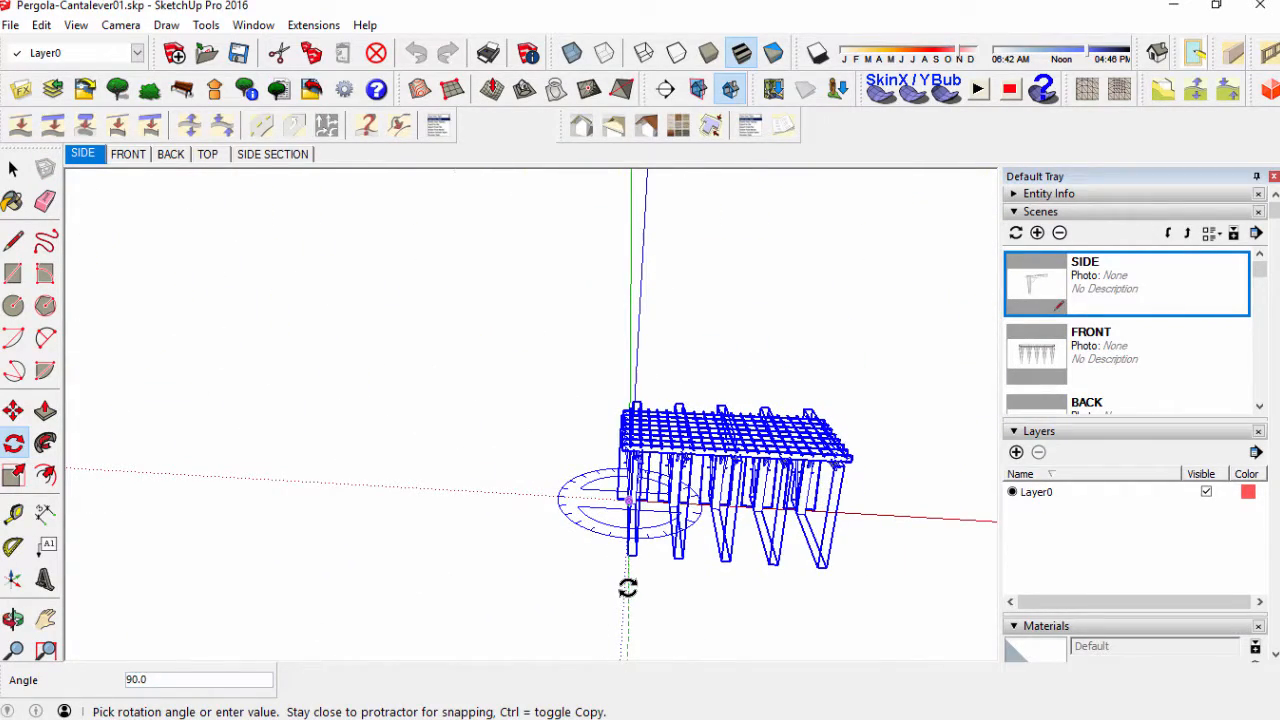
middle_drag(627, 588, 766, 537)
key(space)
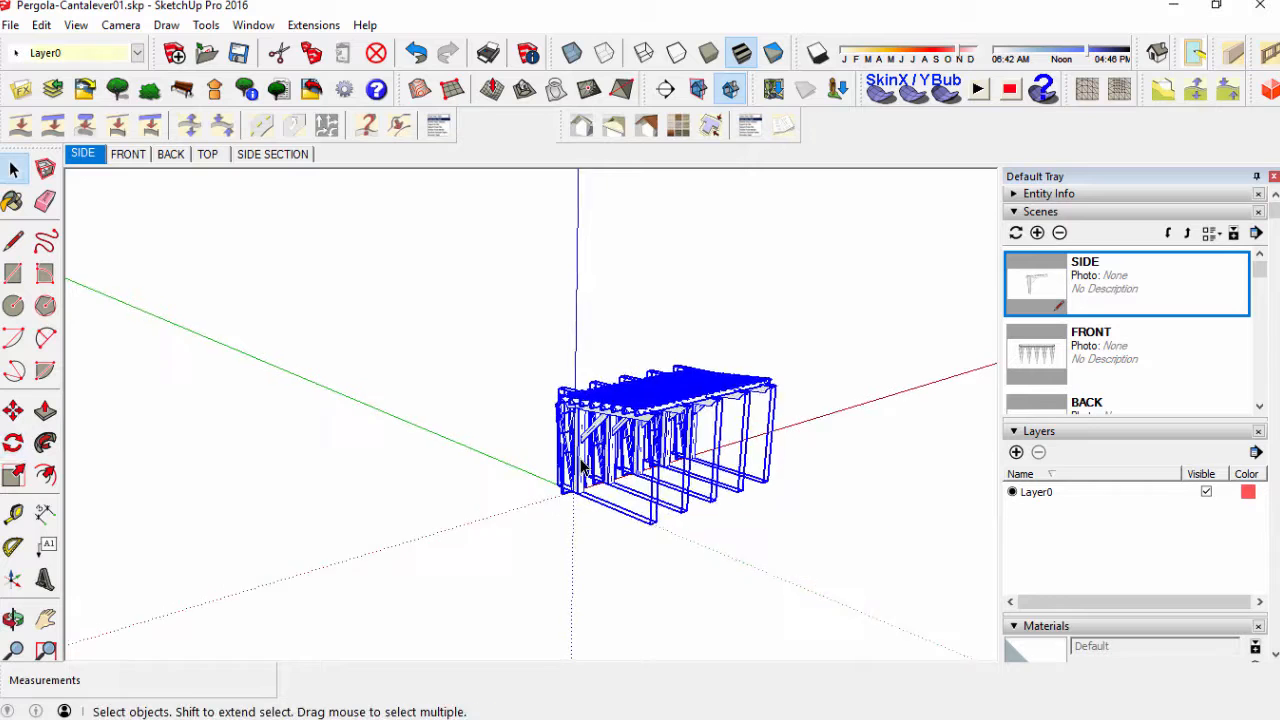
Deselect the pergola and examine the Reset option available for the drawing axes at the origin
scroll(558, 566, up, 5)
click(586, 600)
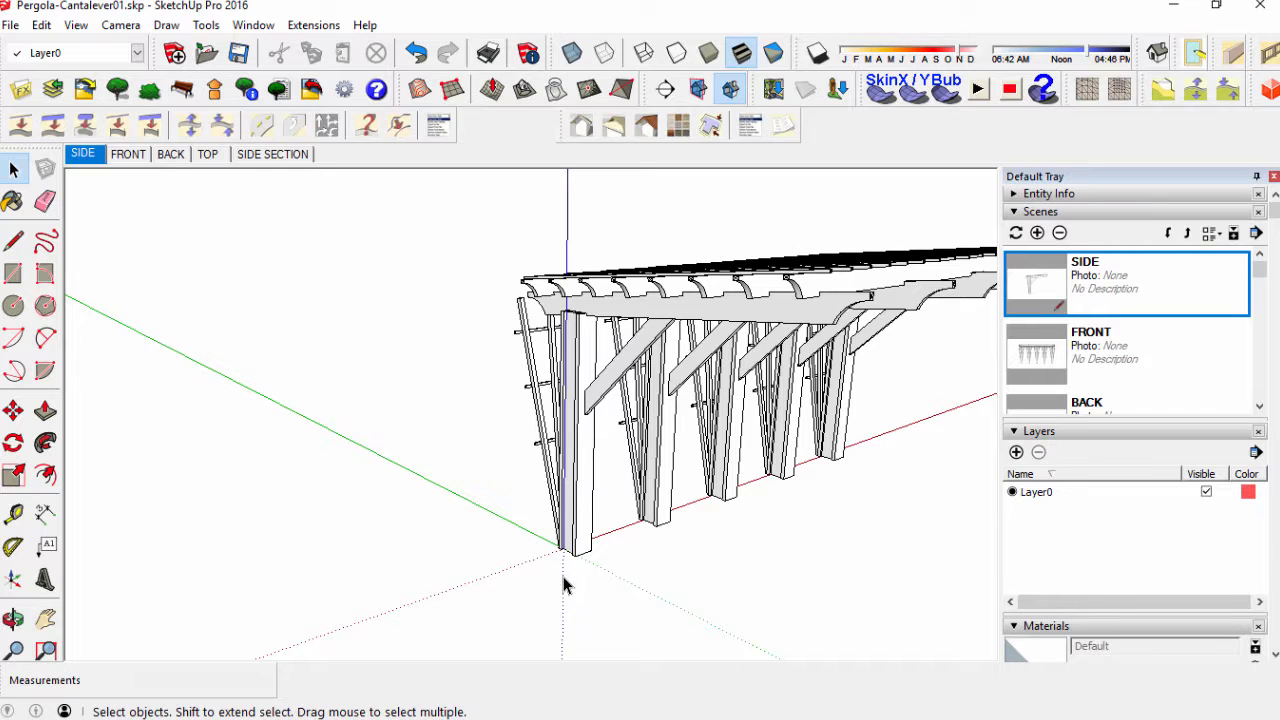
right_click(562, 577)
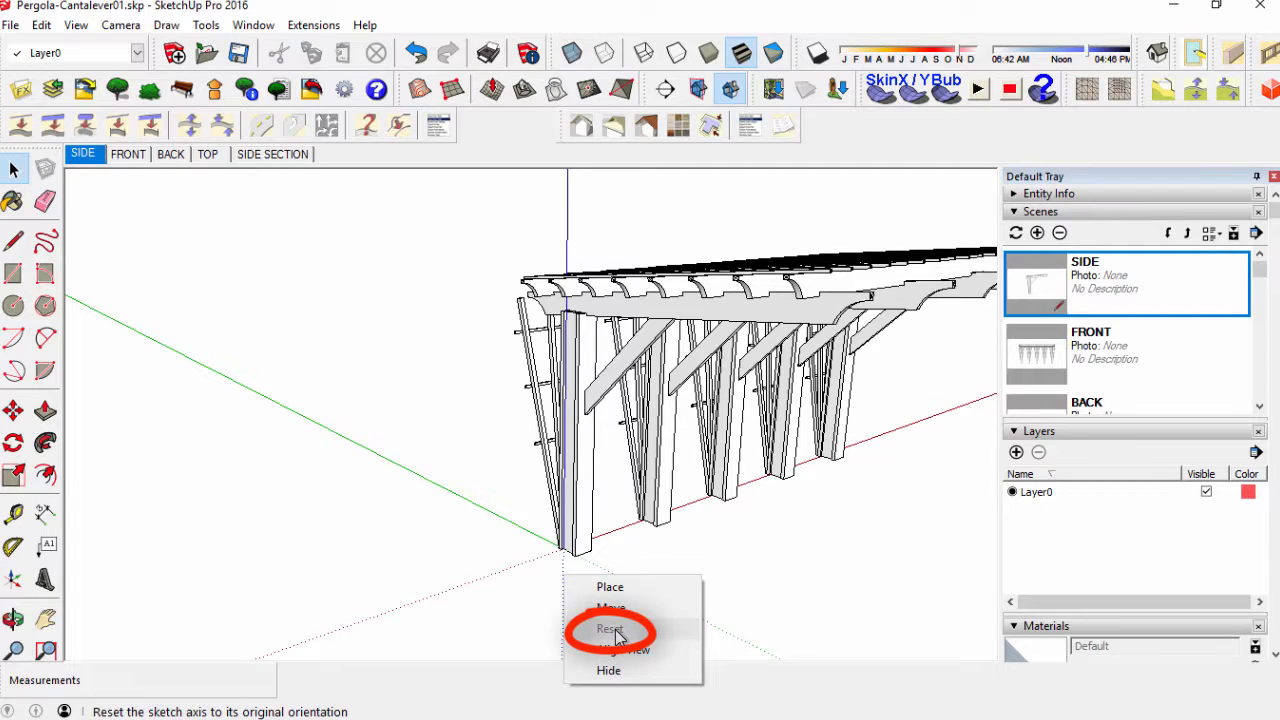
click(823, 557)
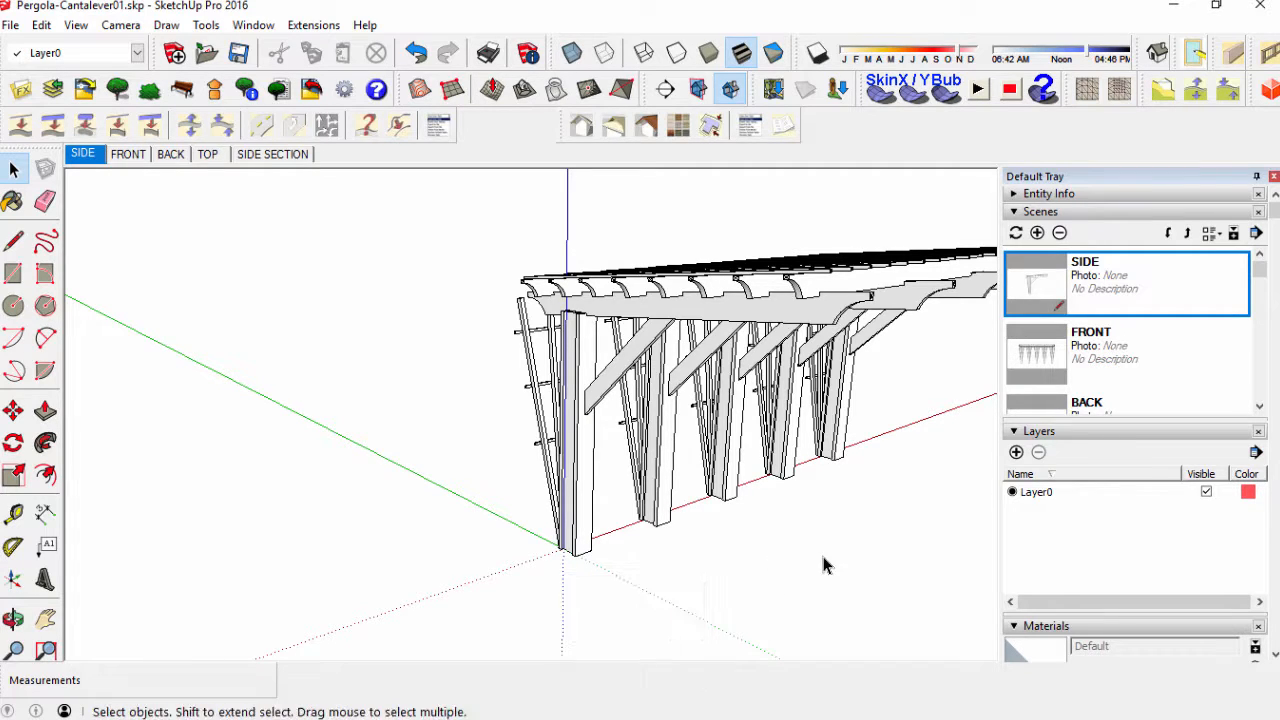
Show the pergola in the TOP scene as a straight-down parallel view, with the whole structure framed
click(207, 154)
click(120, 25)
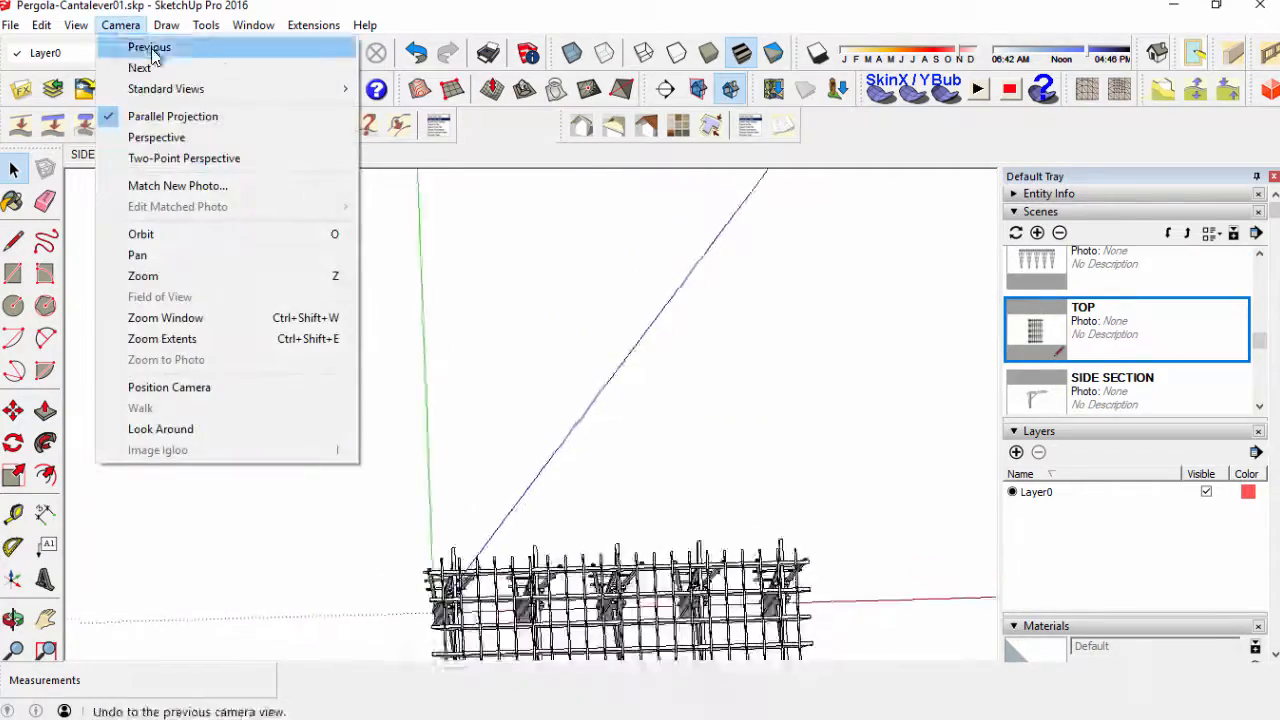
click(177, 134)
click(207, 154)
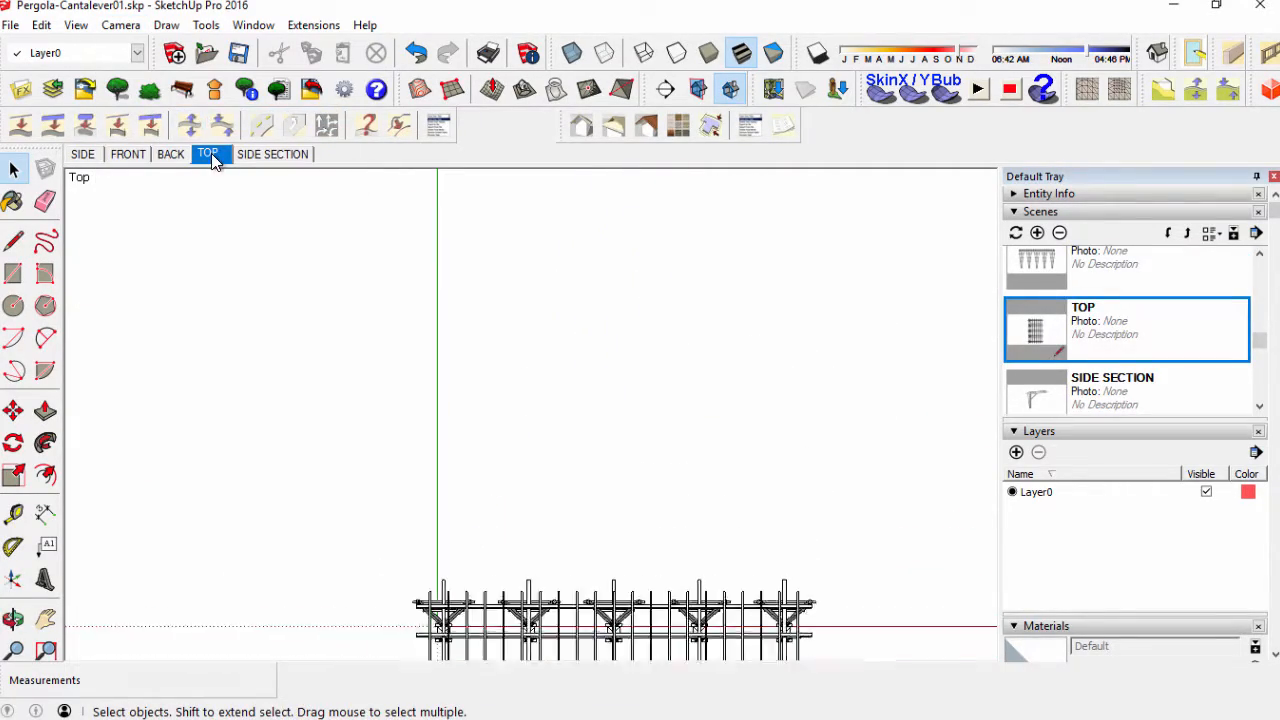
mouse_move(656, 602)
shift+middle_down()
mouse_move(676, 503)
mouse_move(669, 313)
shift+middle_up()
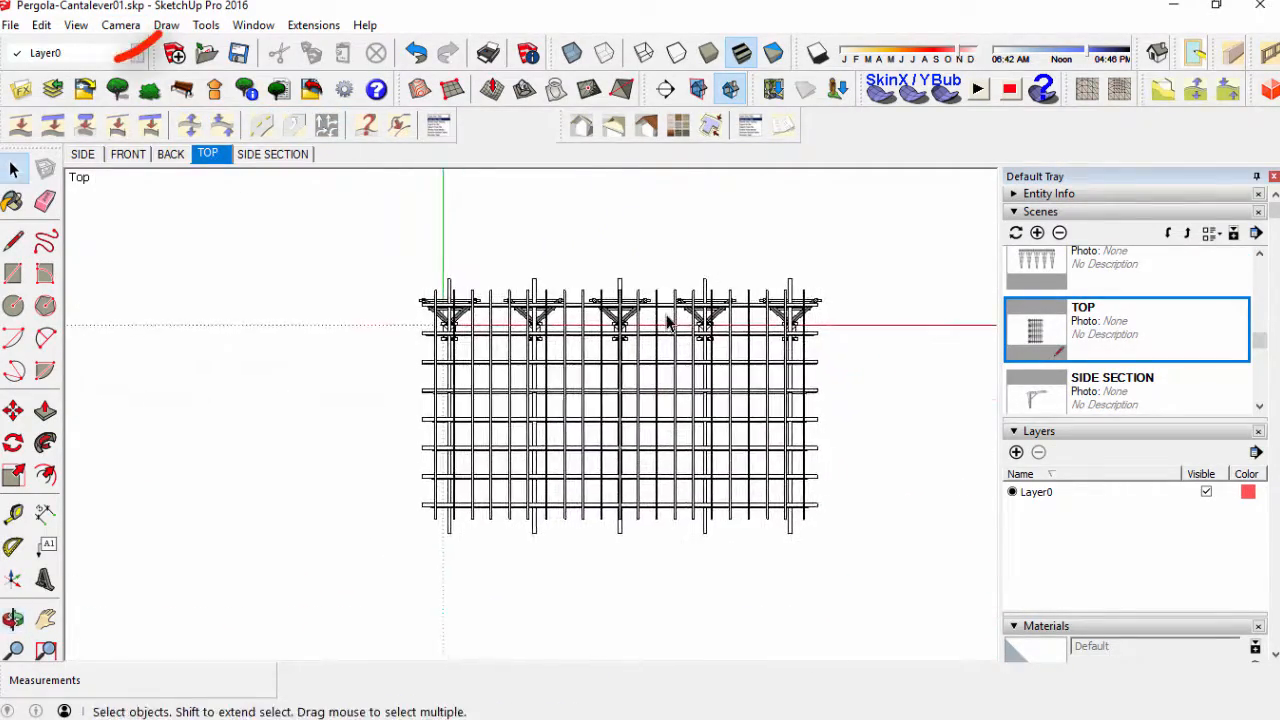
scroll(667, 316, up, 2)
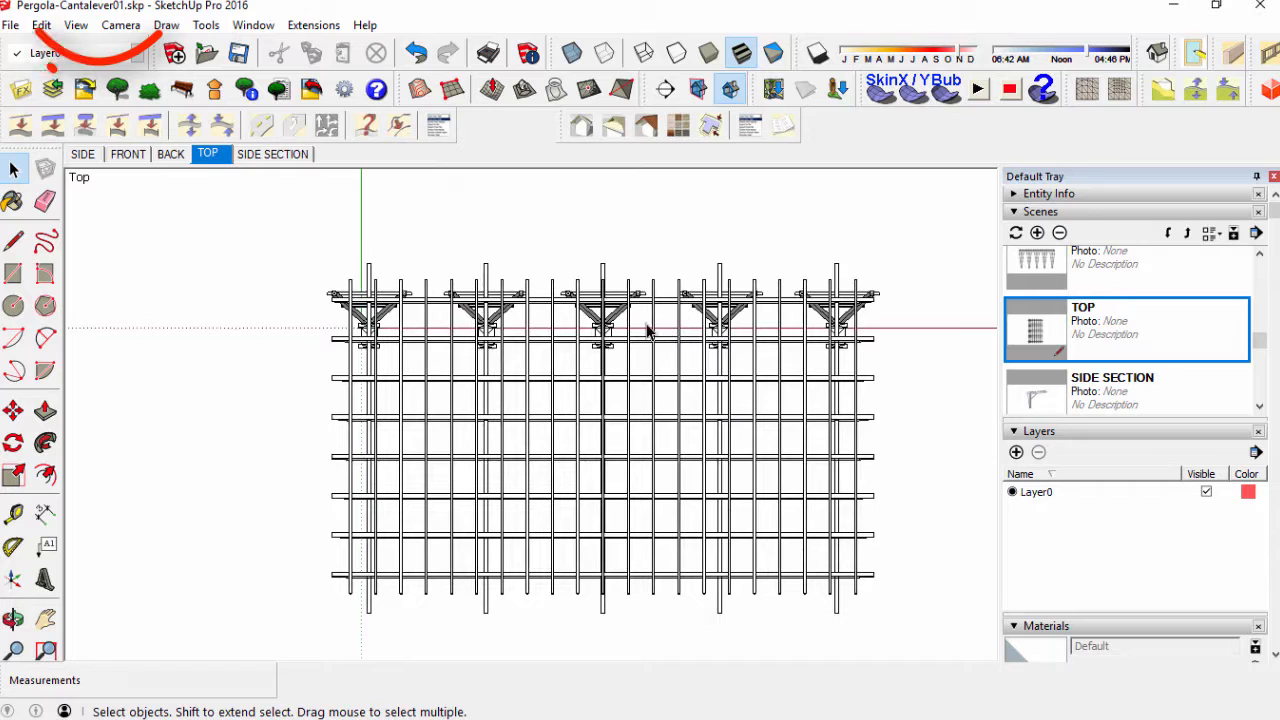
Save the model as PERGOLA-CANTILEVER-01.skp in the Library's Site Amenities folder, replacing the existing file
click(12, 25)
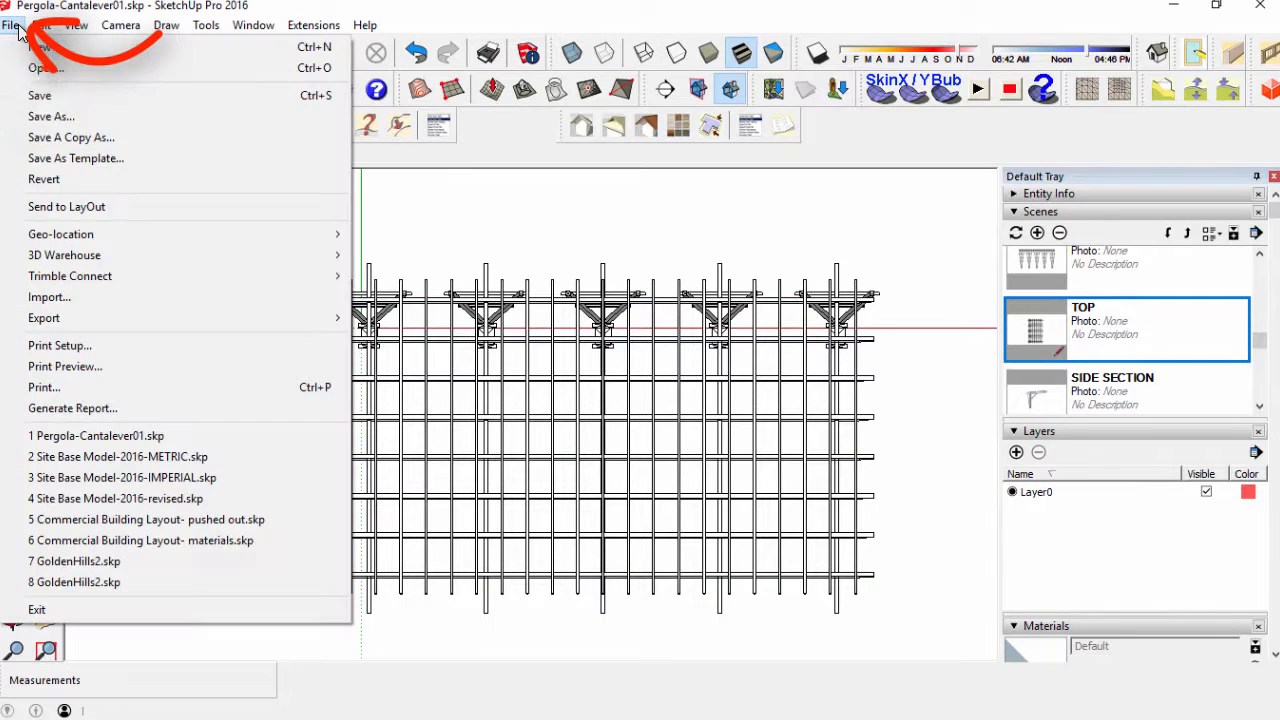
click(52, 119)
double_click(536, 268)
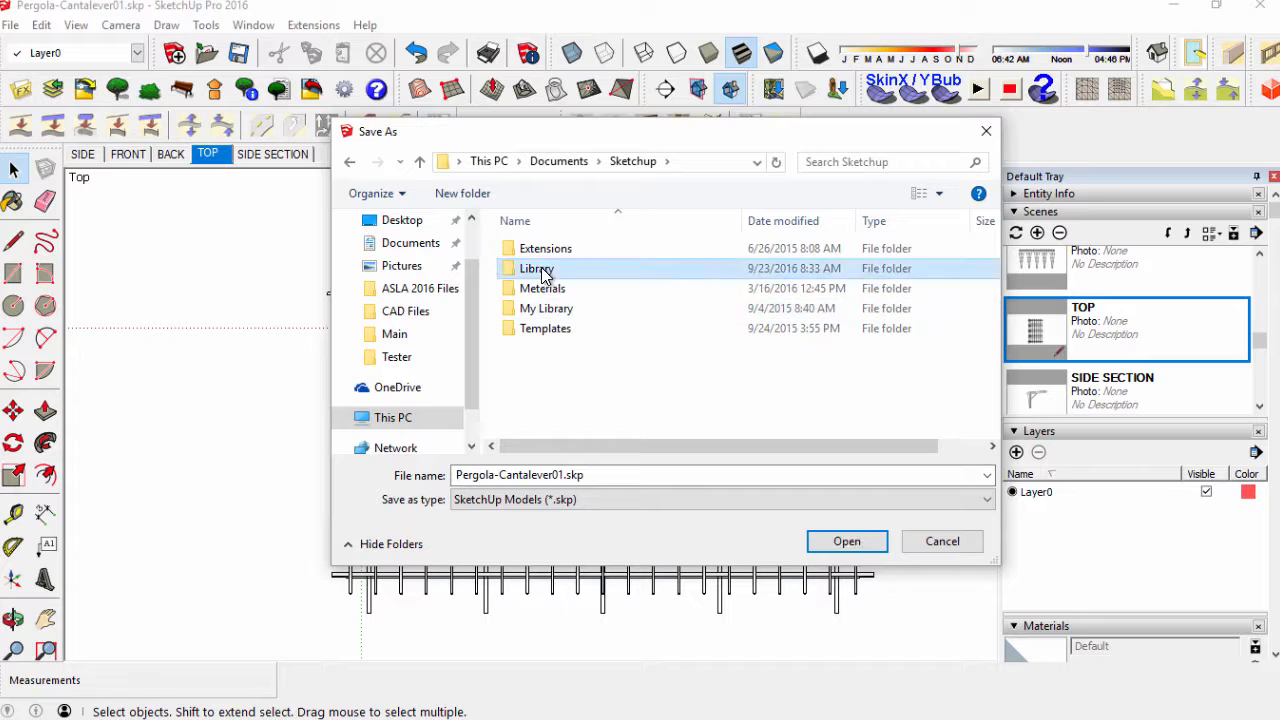
double_click(585, 311)
scroll(585, 311, down, 10)
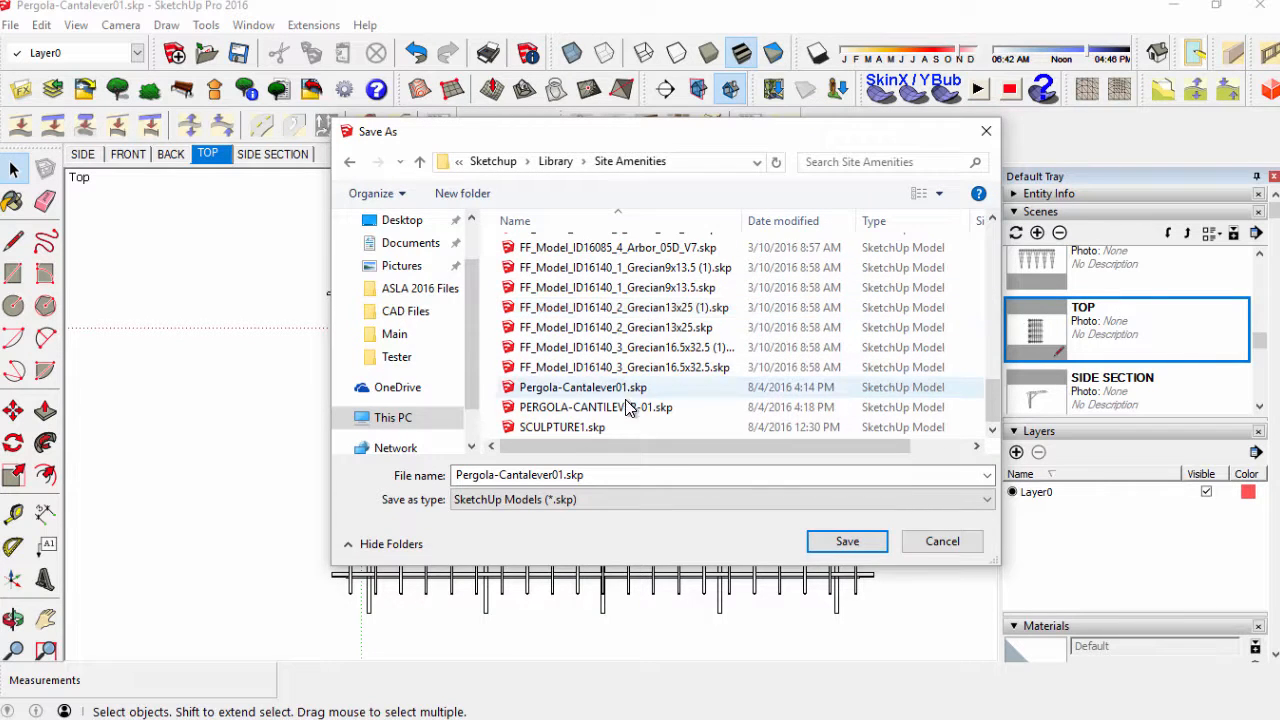
click(545, 407)
click(848, 541)
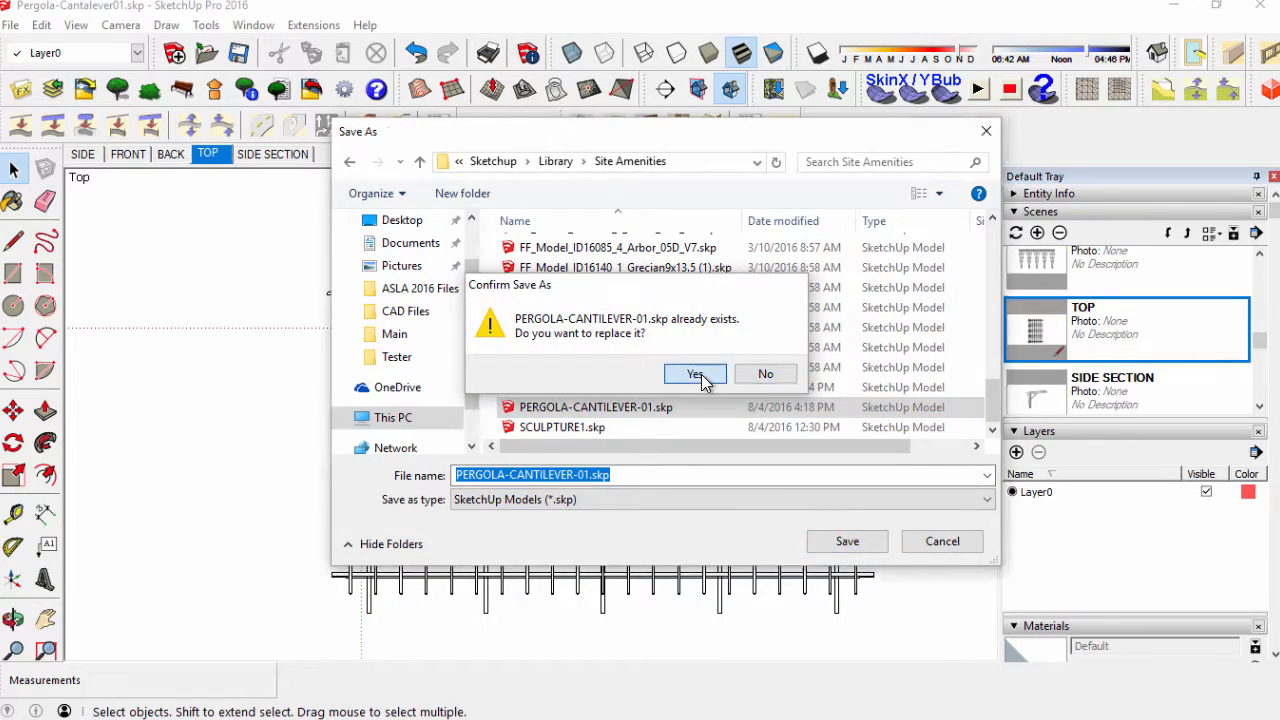
click(694, 372)
Open the export options for the pergola's top view
click(12, 27)
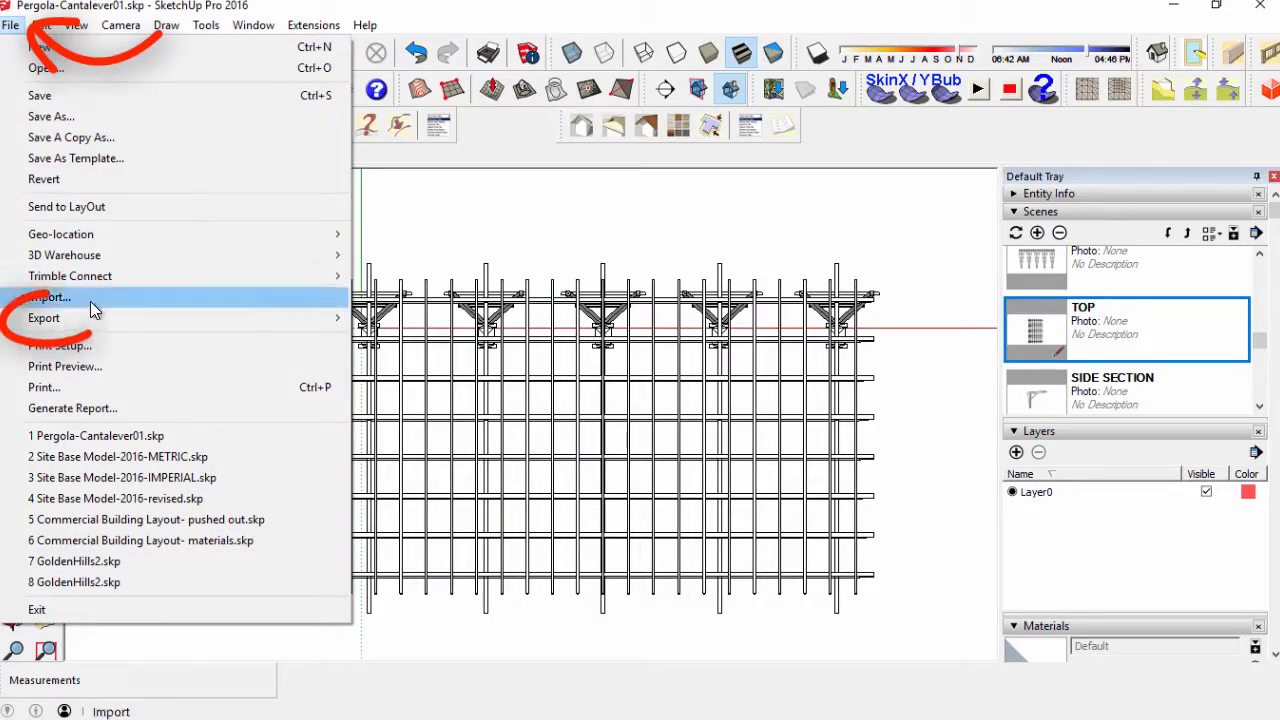
mouse_move(257, 320)
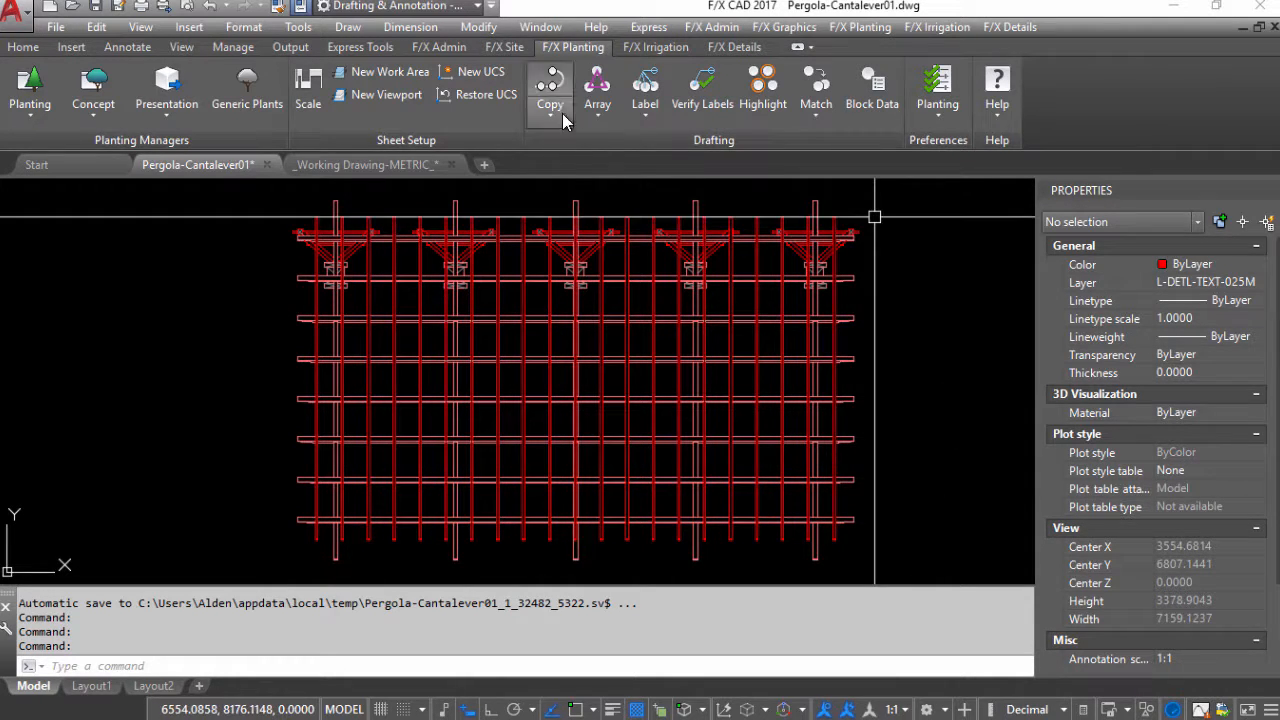
In F/X CAD, start Save Block for the Pergola-Cantalever01 drawing and snap the insertion point to the leftmost post's upper-left corner
click(504, 47)
click(187, 112)
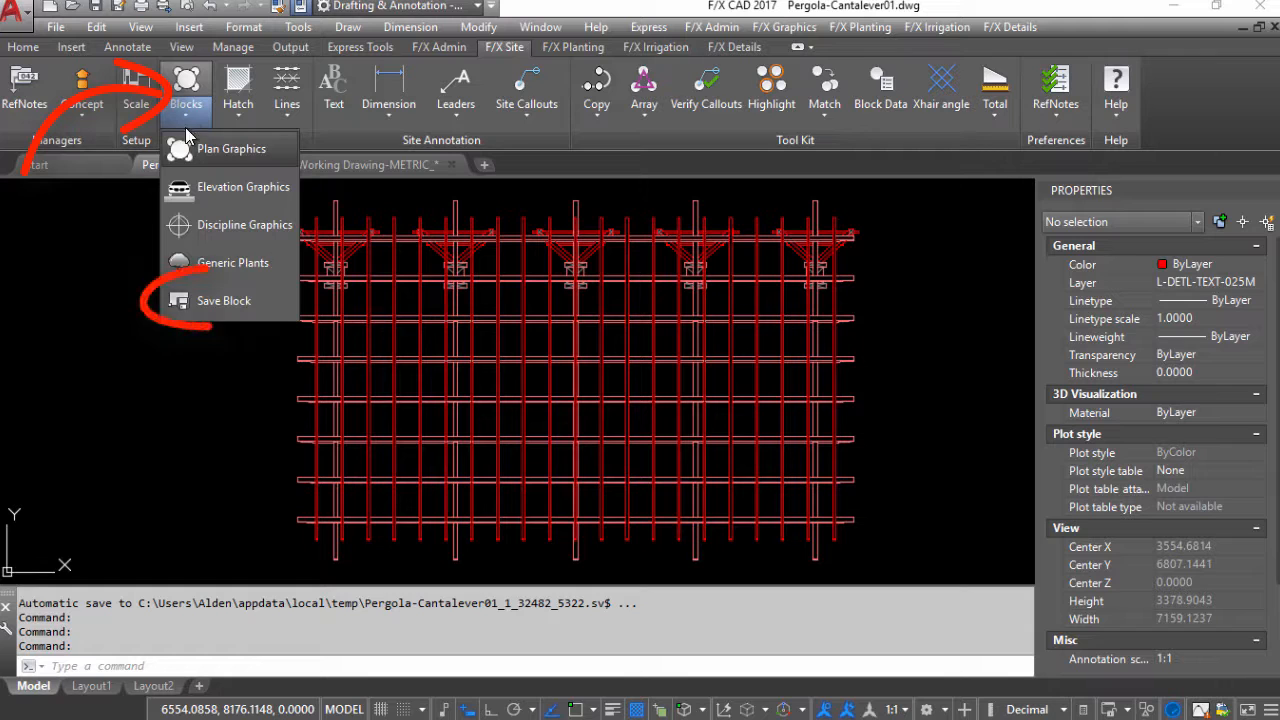
click(230, 316)
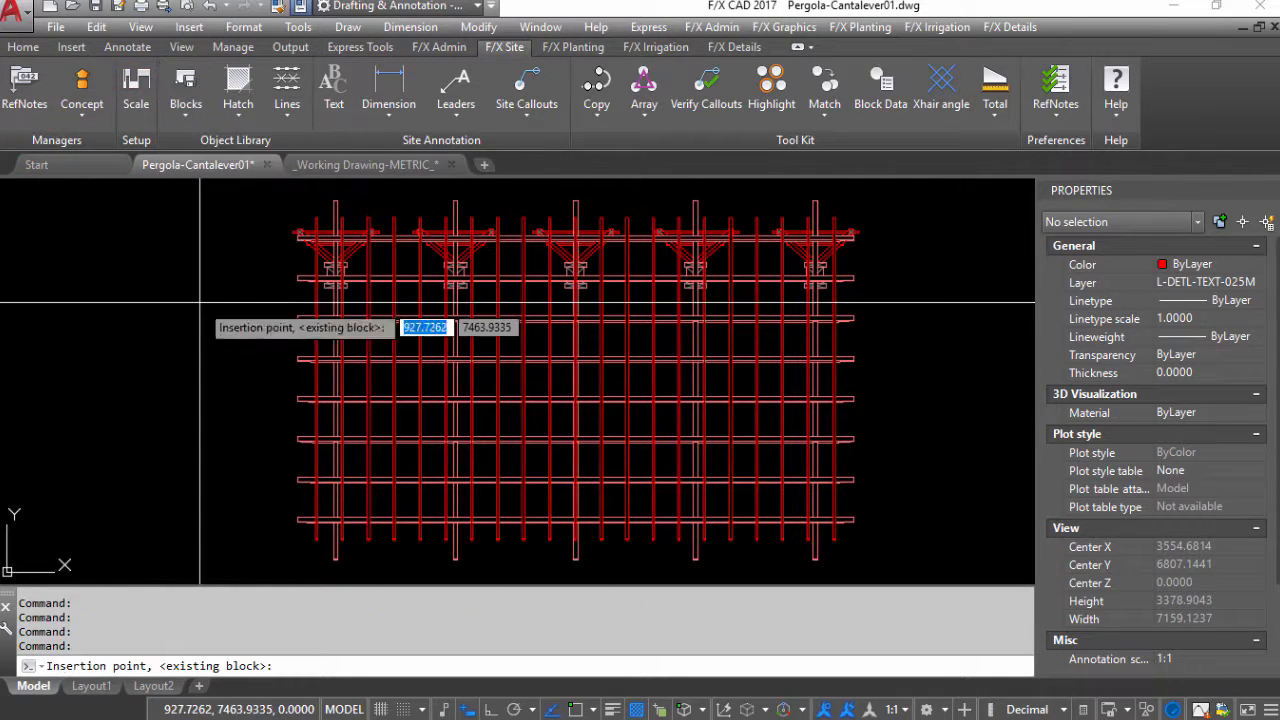
scroll(300, 244, up, 12)
key(F3)
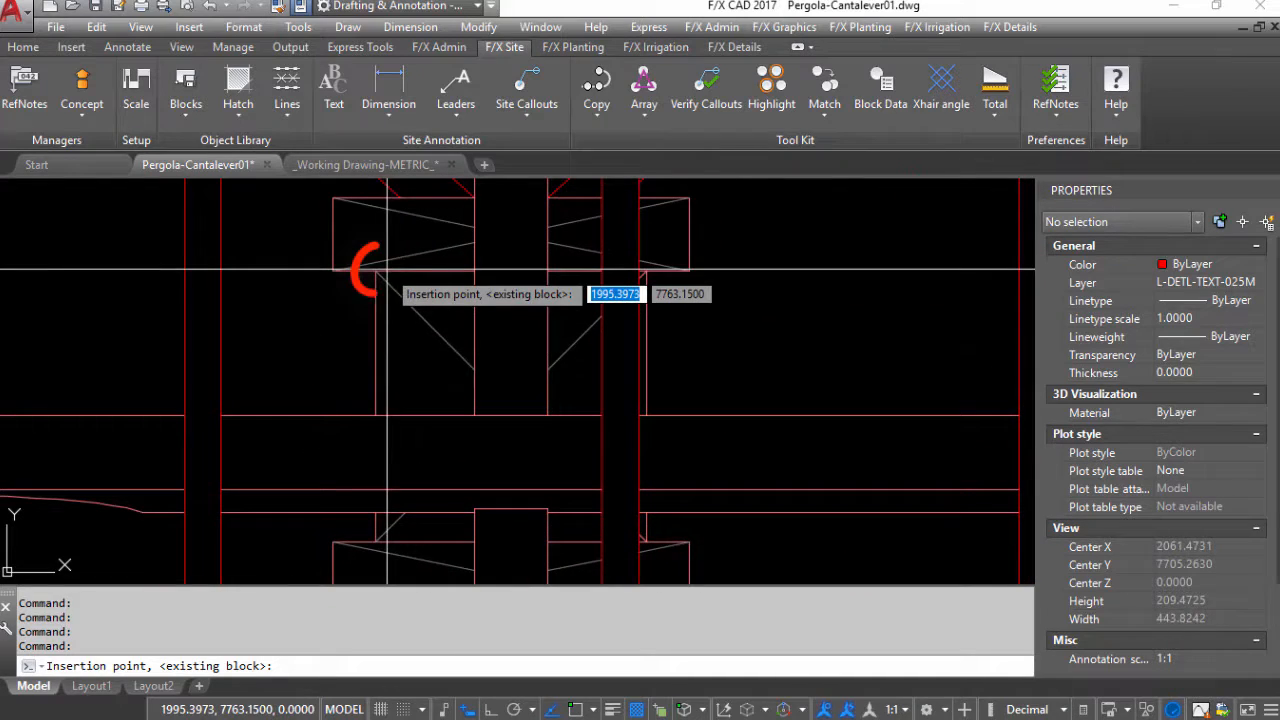
click(375, 270)
Select all of the pergola's linework as the block contents
scroll(380, 270, down, 10)
click(537, 357)
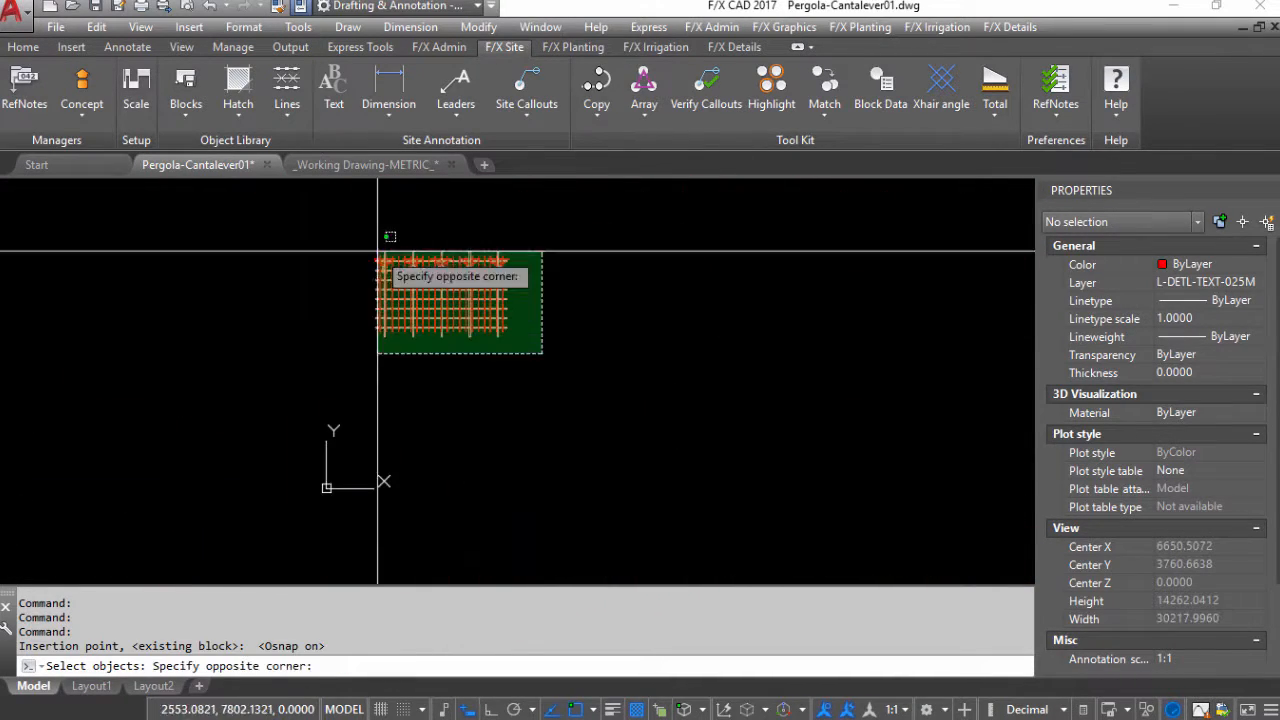
click(341, 246)
scroll(404, 272, up, 6)
key(Return)
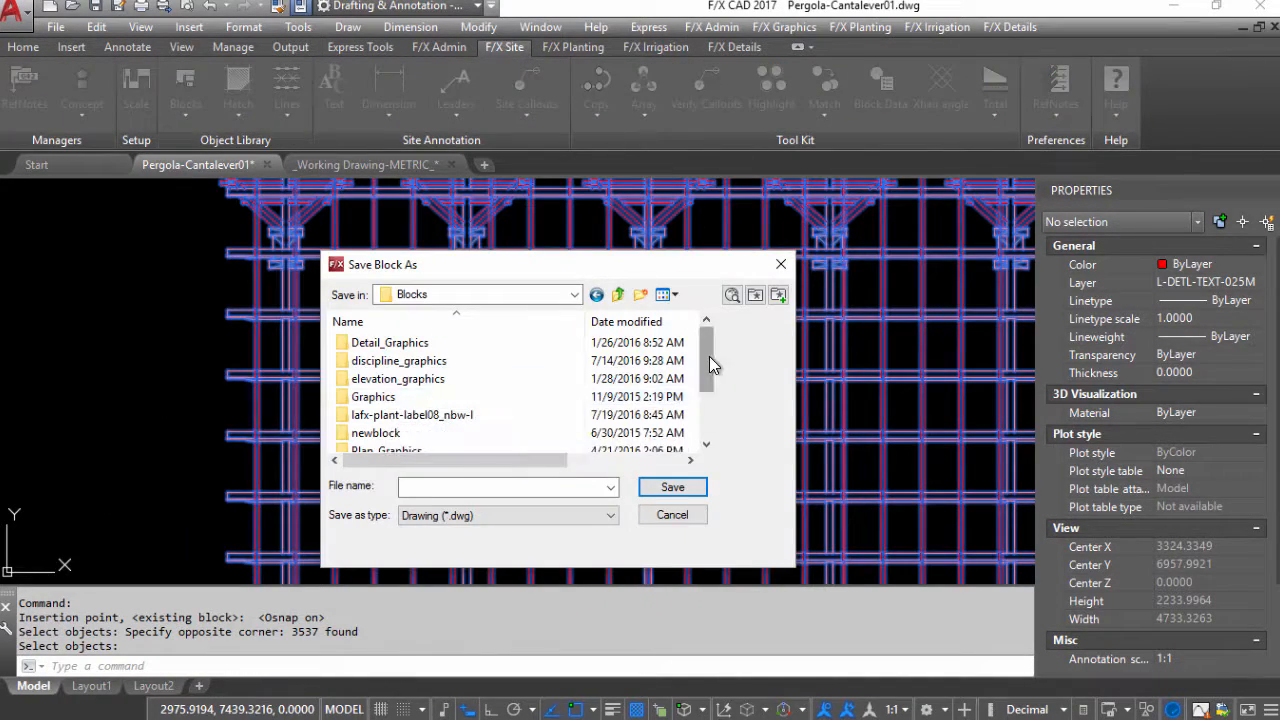
Save the block as PERGOLA-CANTILEVER-01.dwg in the pergolas folder, described as "Wood Pergola - Cantilever", with 1:1 scale, no rotation and millimeters
mouse_move(709, 358)
mouse_down()
mouse_move(709, 378)
mouse_move(711, 362)
mouse_up()
double_click(406, 420)
double_click(491, 378)
double_click(391, 410)
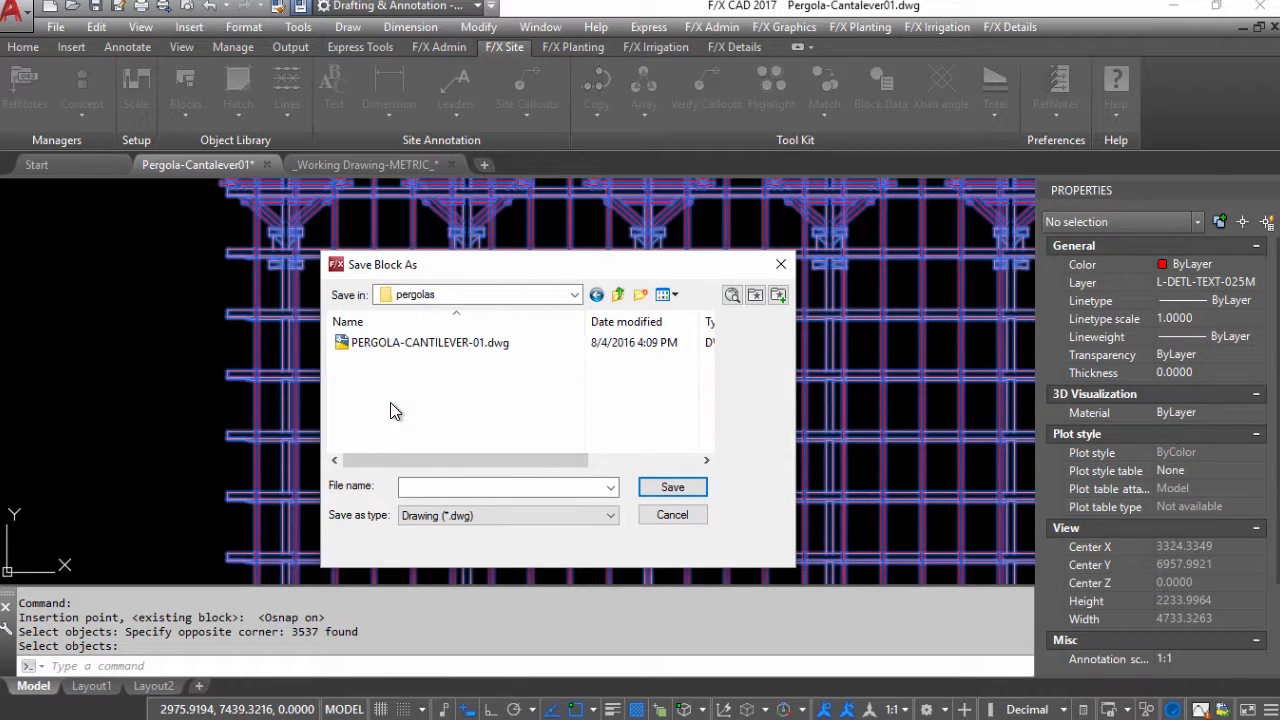
click(420, 343)
click(672, 487)
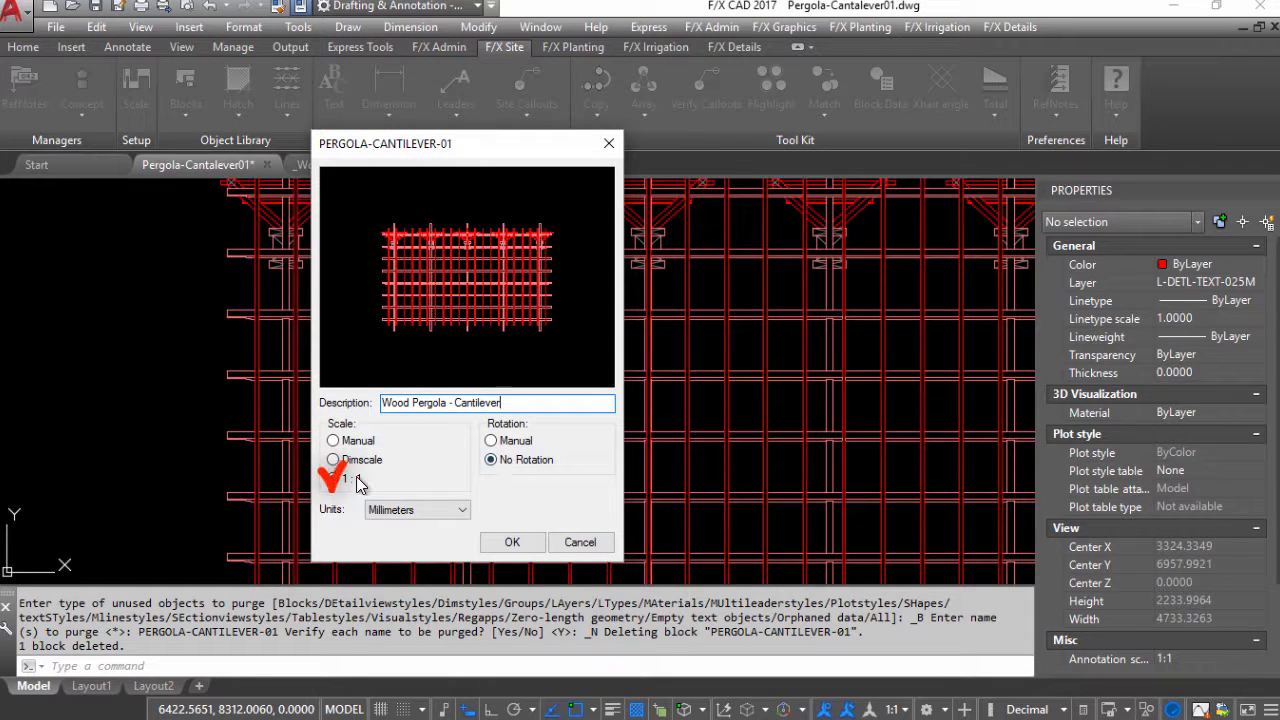
click(511, 542)
Check the insertion-scale units of the Pergola-Cantalever01 drawing
text(UN)
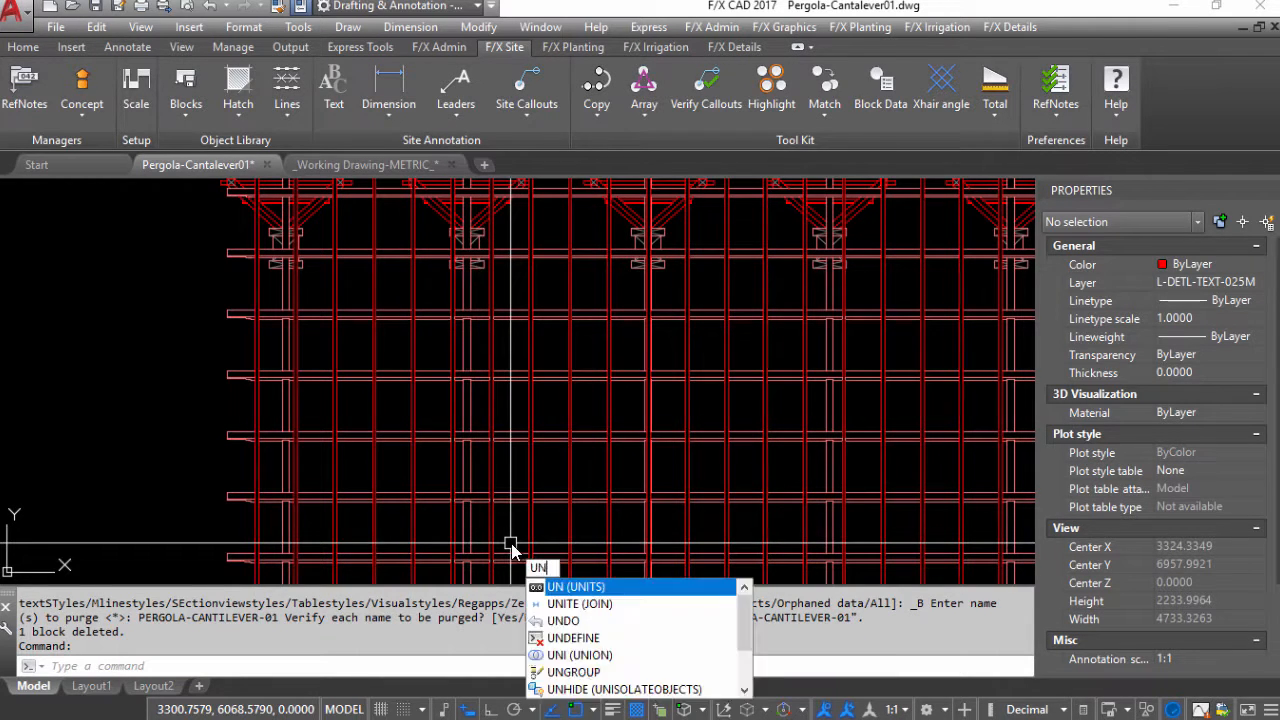
key(Return)
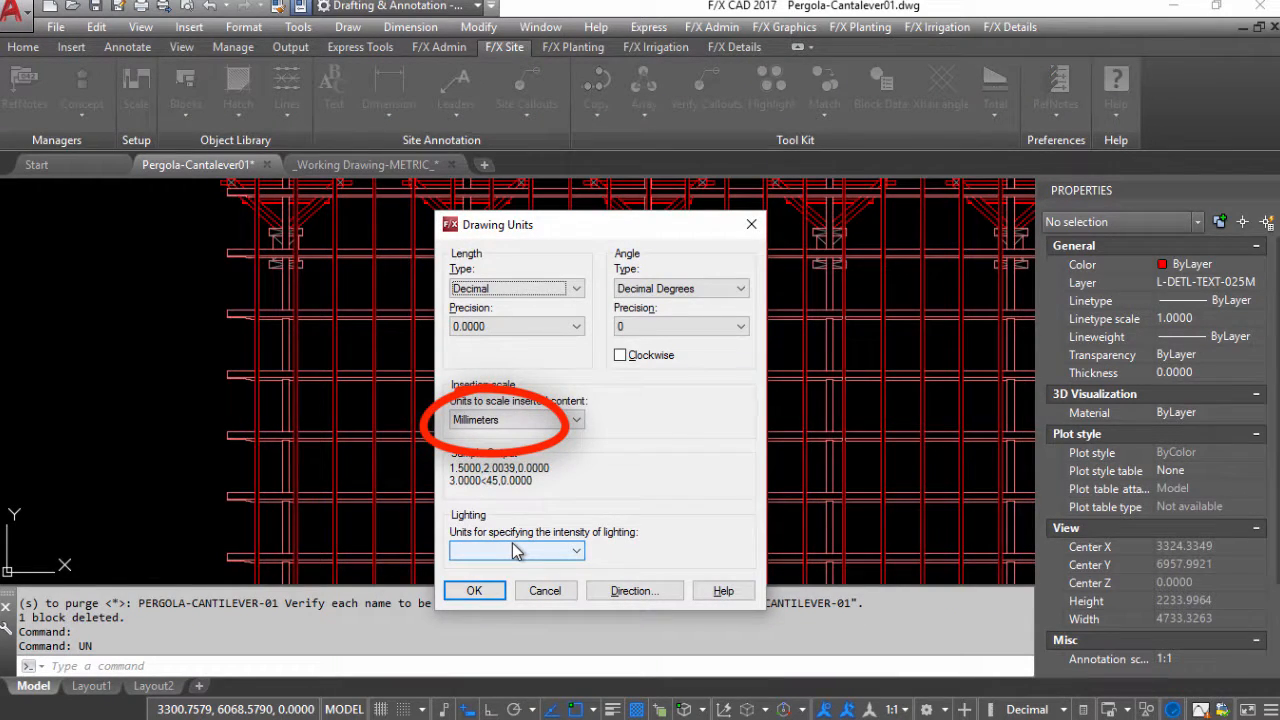
click(474, 590)
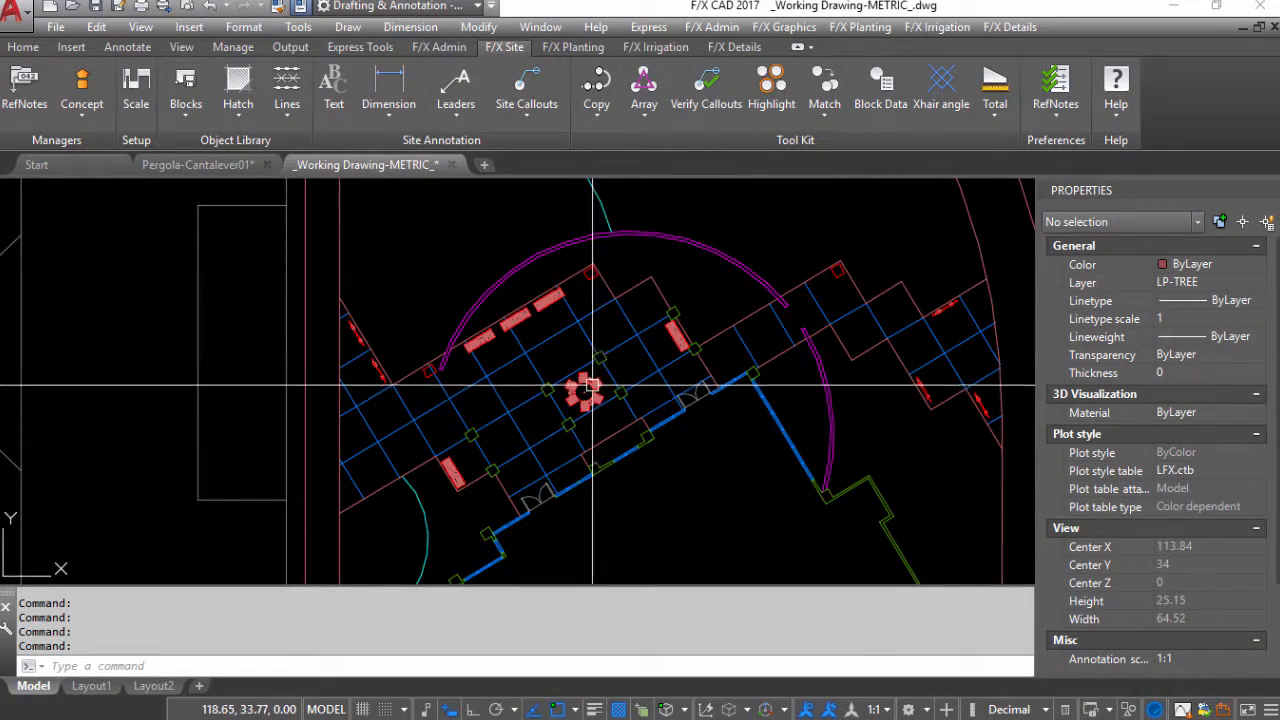
In the _Working Drawing-METRIC_ drawing, start a new amenity reference note using the Generic manufacturer
click(24, 88)
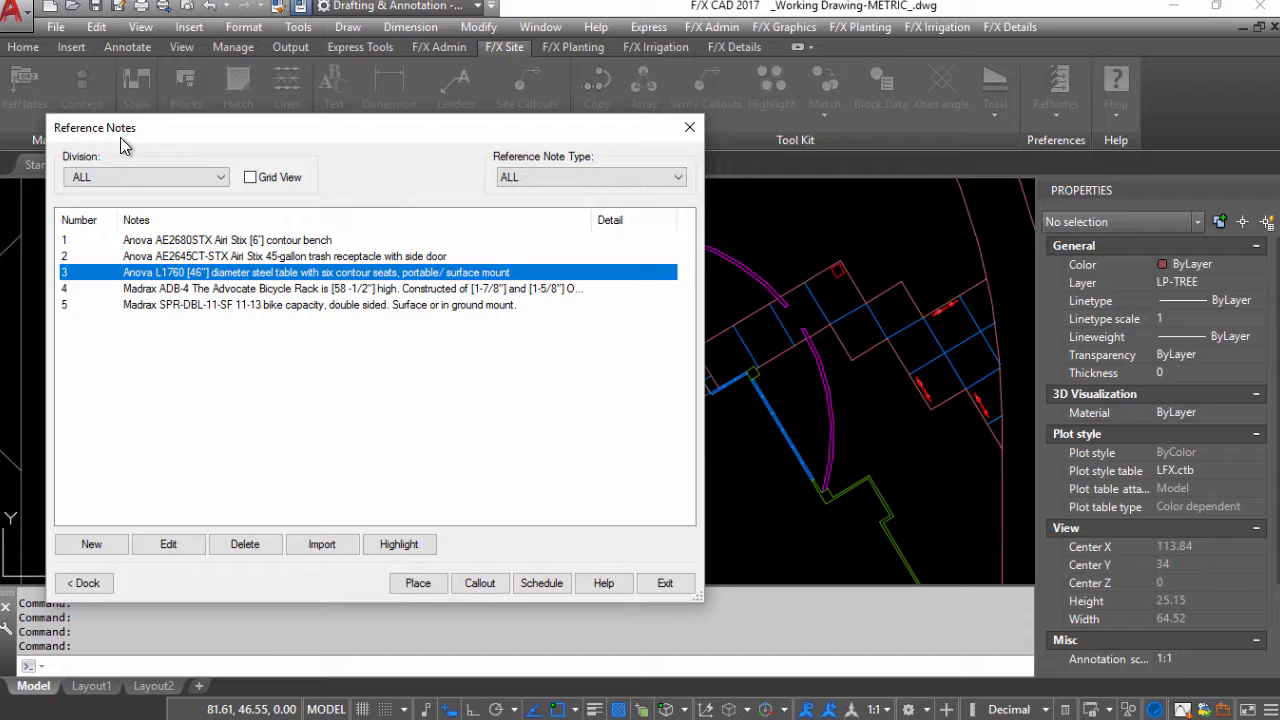
click(92, 544)
drag(1056, 268, 485, 19)
click(455, 60)
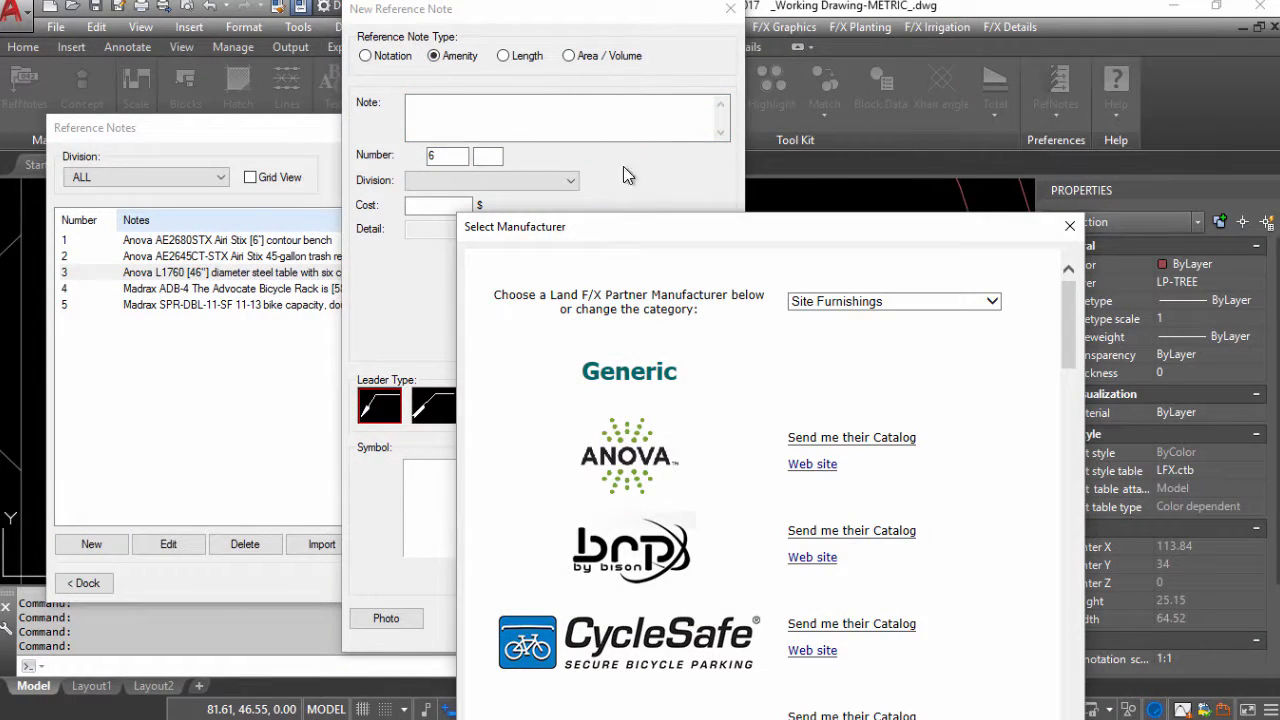
click(666, 366)
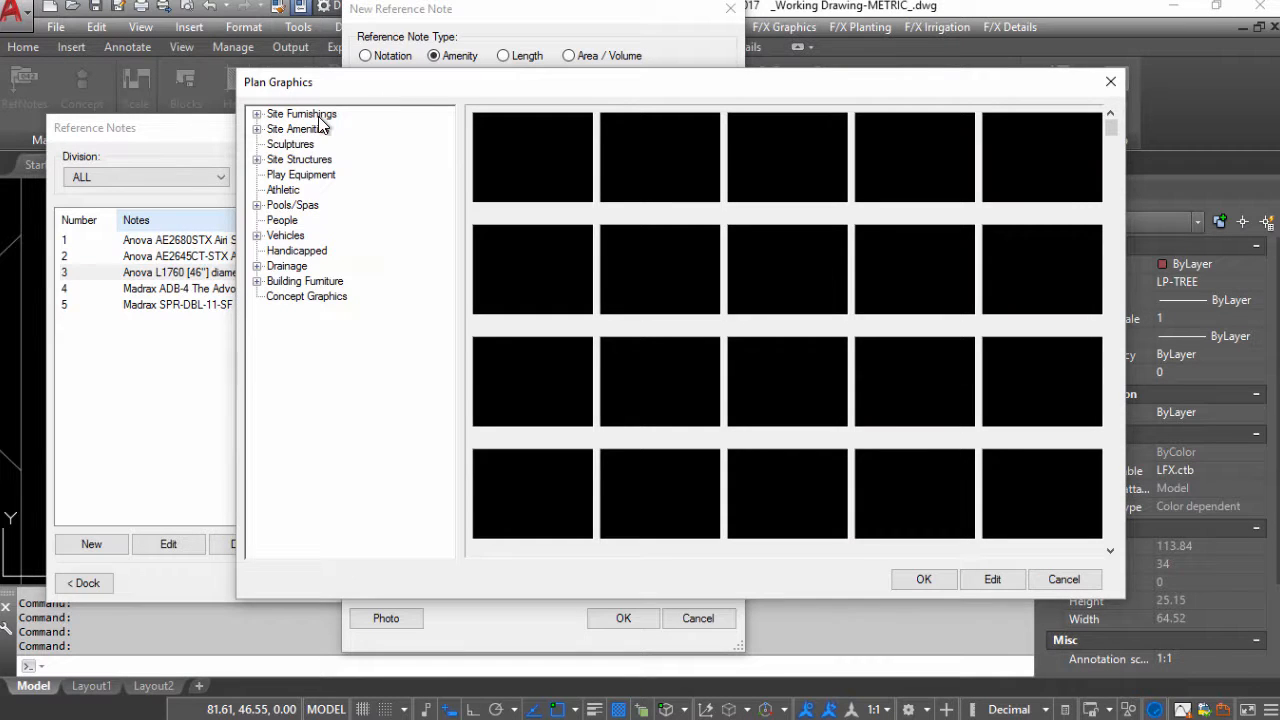
Assign the Cantilevered Pergola 01 block from Site Structures > Pergolas as the note's symbol
click(258, 160)
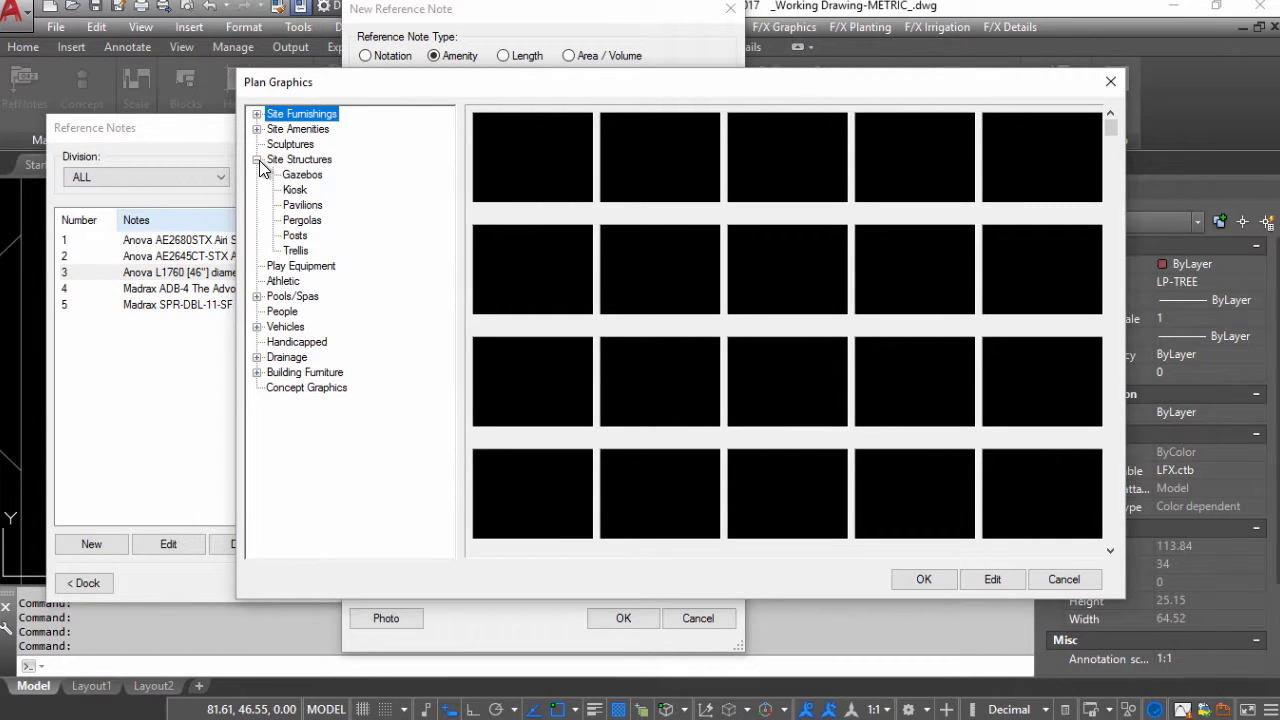
click(296, 221)
click(530, 168)
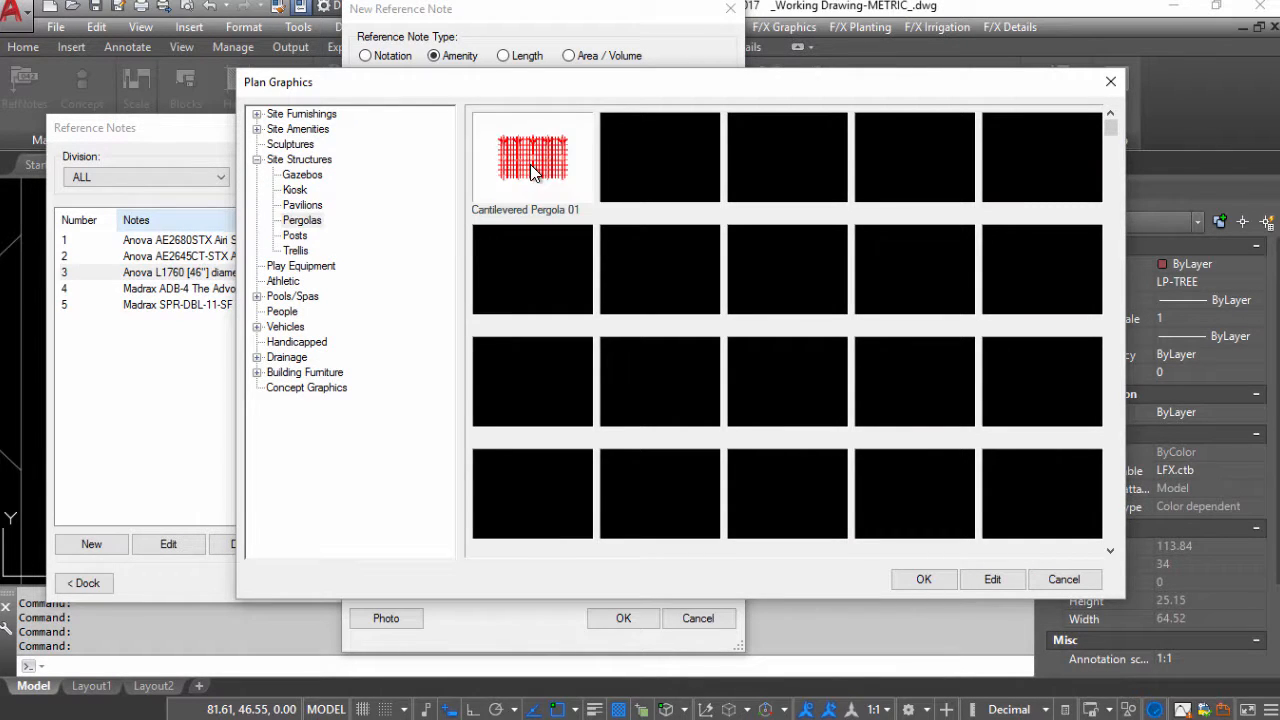
click(916, 580)
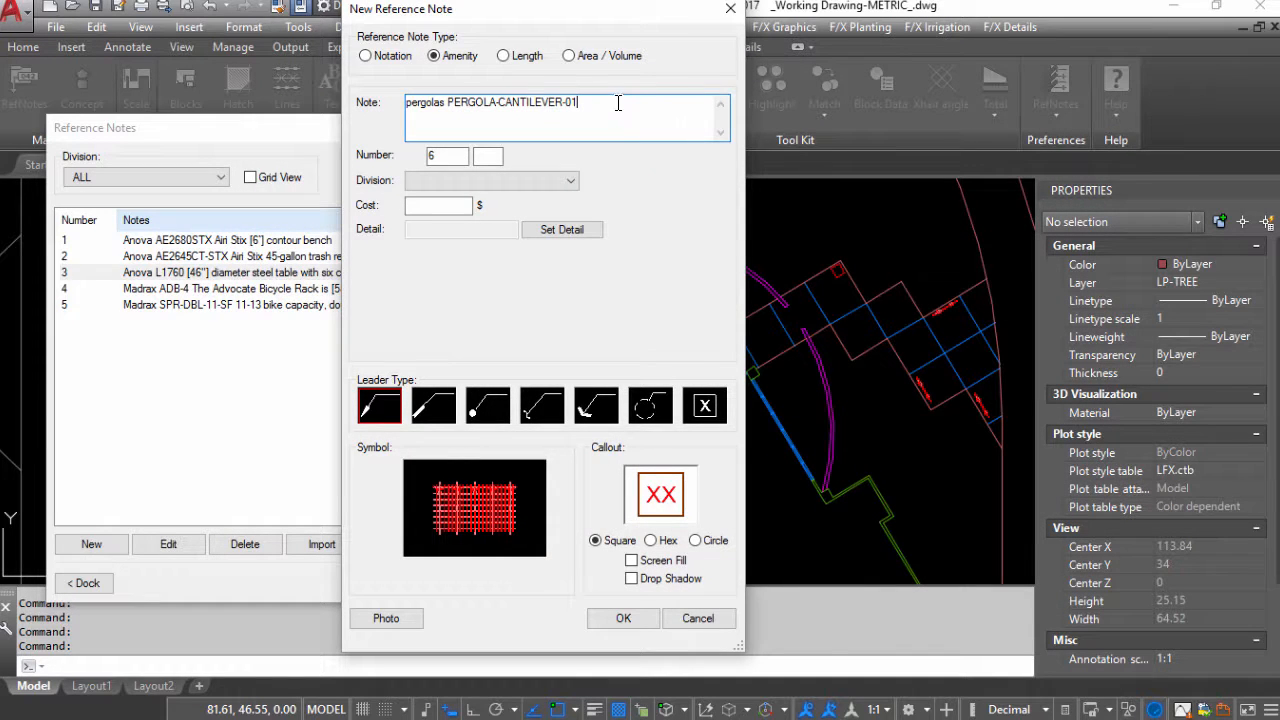
Save the note as "Catilevered Wood Pergola – 5x3m with wood trellis accents." costing 13500, and place four pergolas around the community center site
text(Catilevered Wood Pergola – 5x3m with wood trellis accents.)
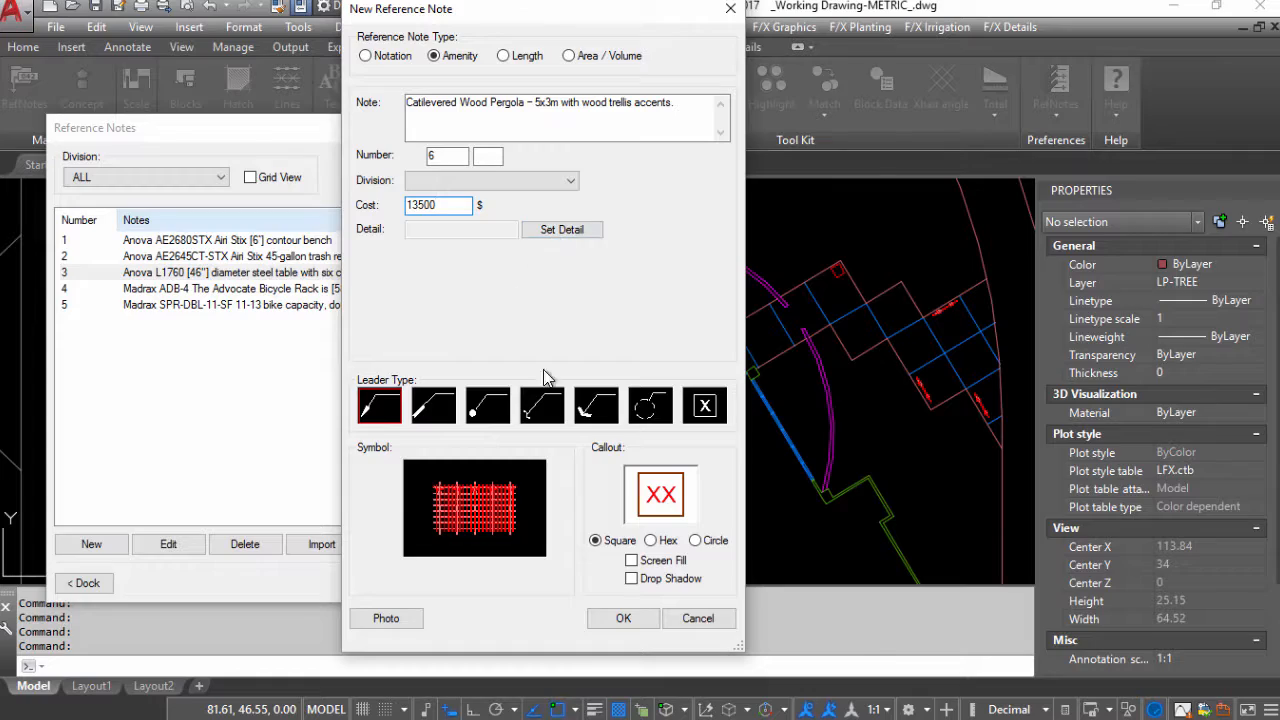
click(624, 619)
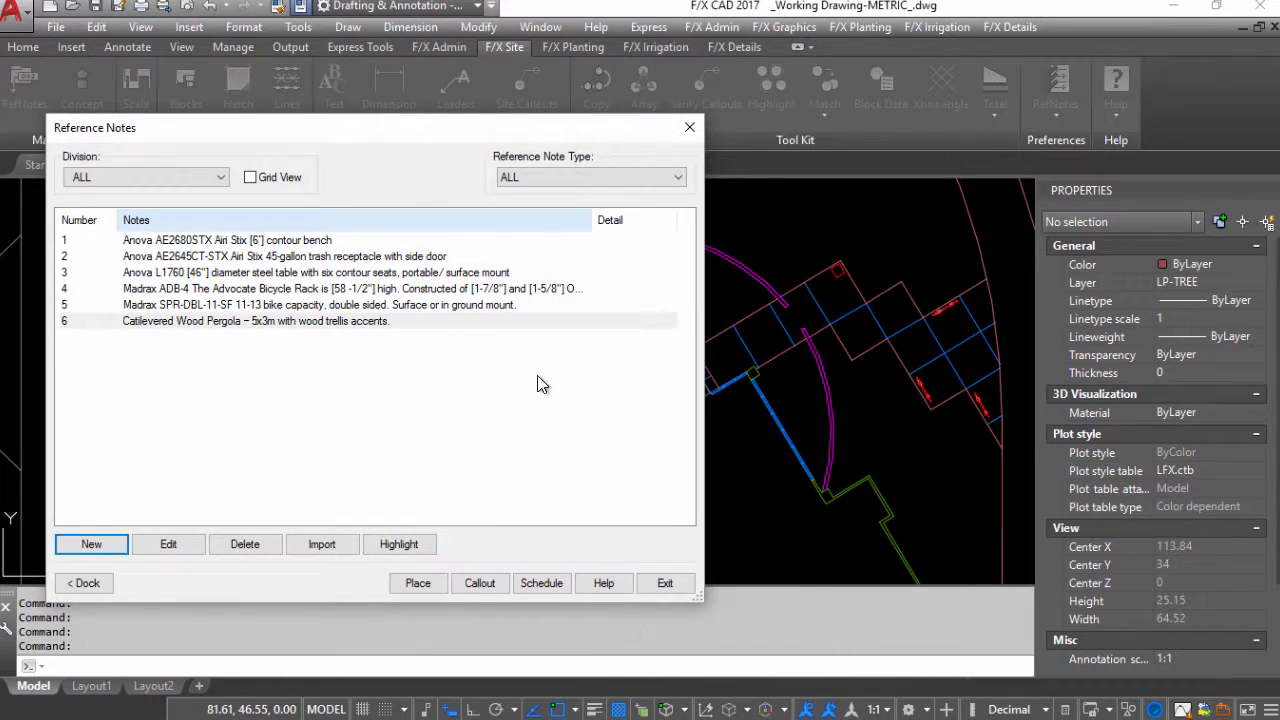
double_click(393, 323)
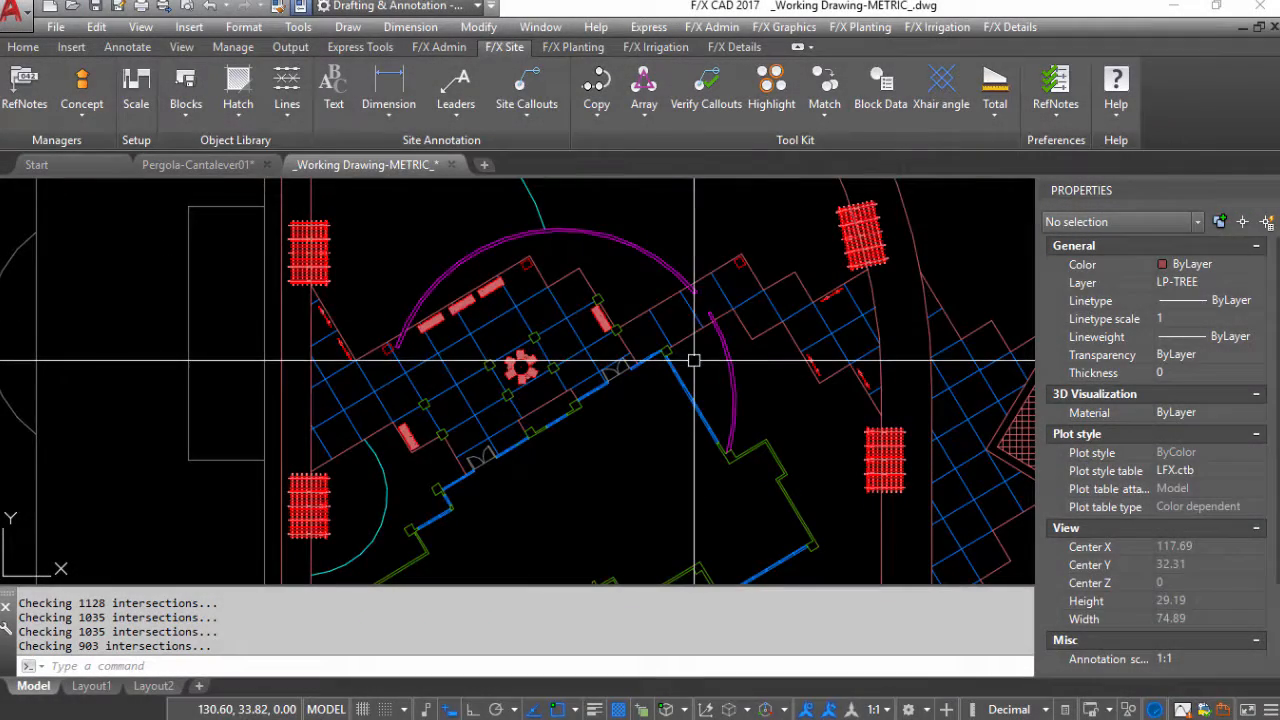
Export the current drawing's design placement through the Land F/X SketchUp Connection
click(557, 49)
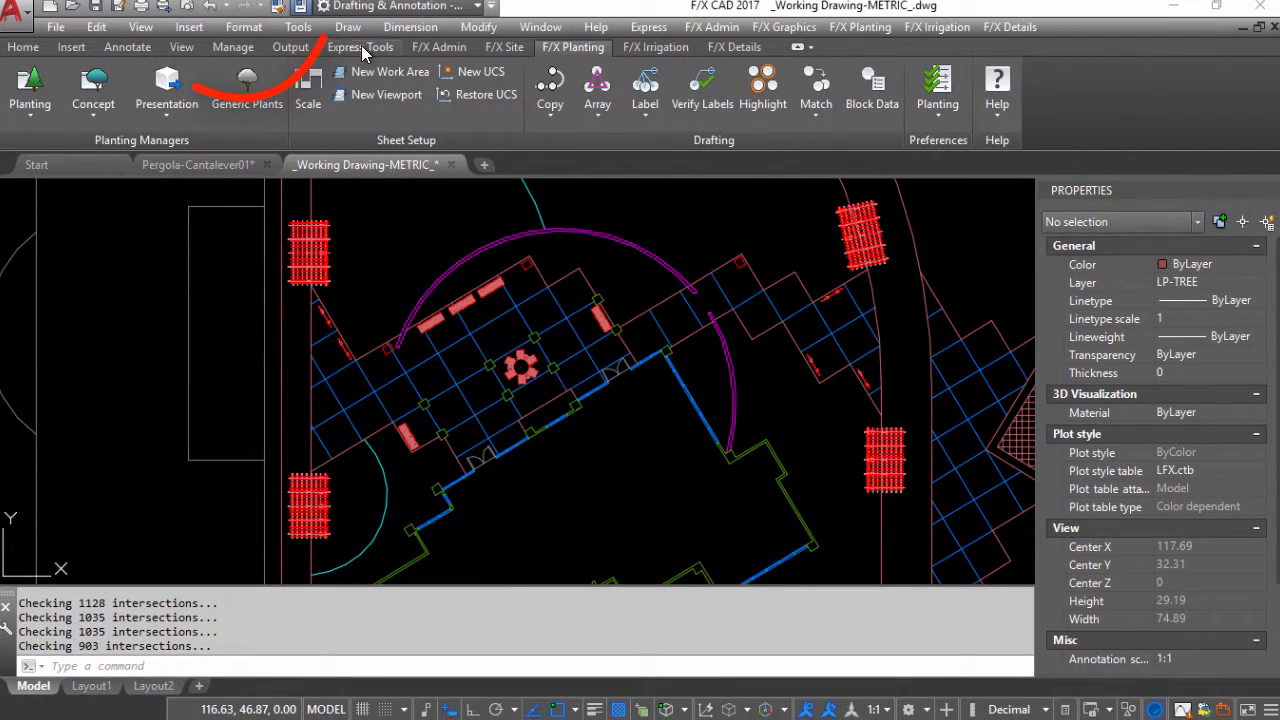
click(167, 88)
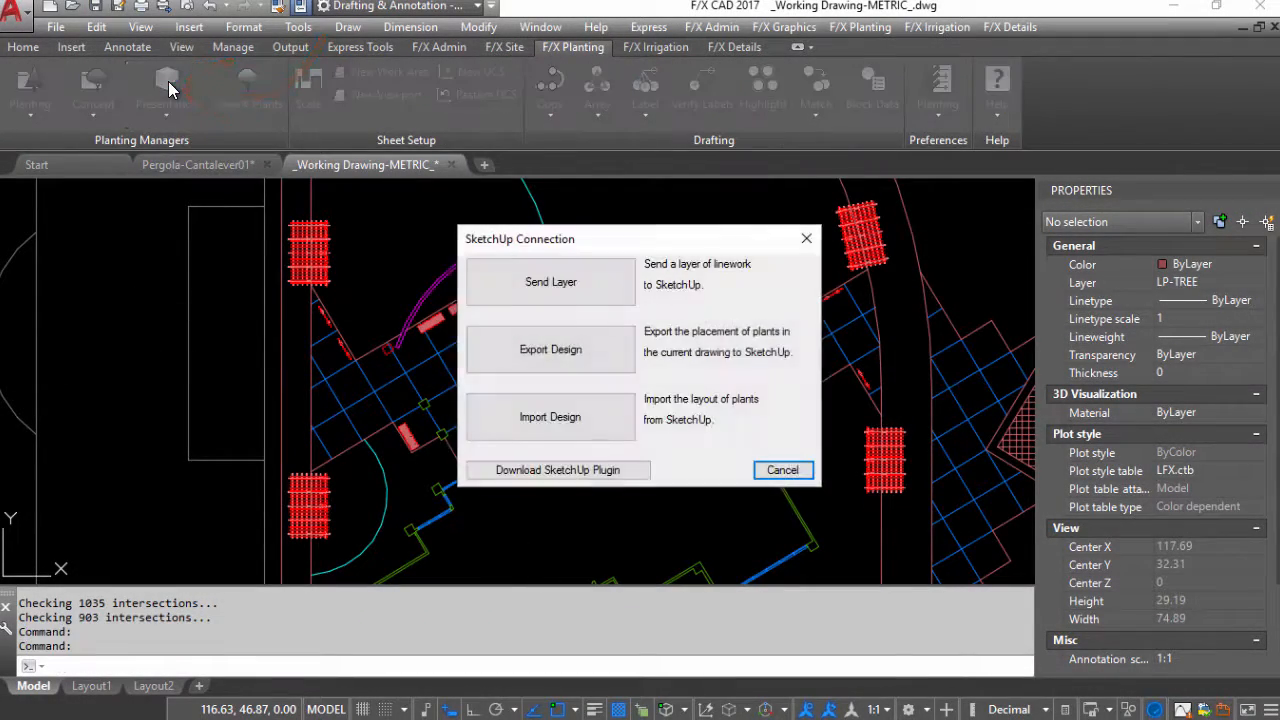
click(617, 362)
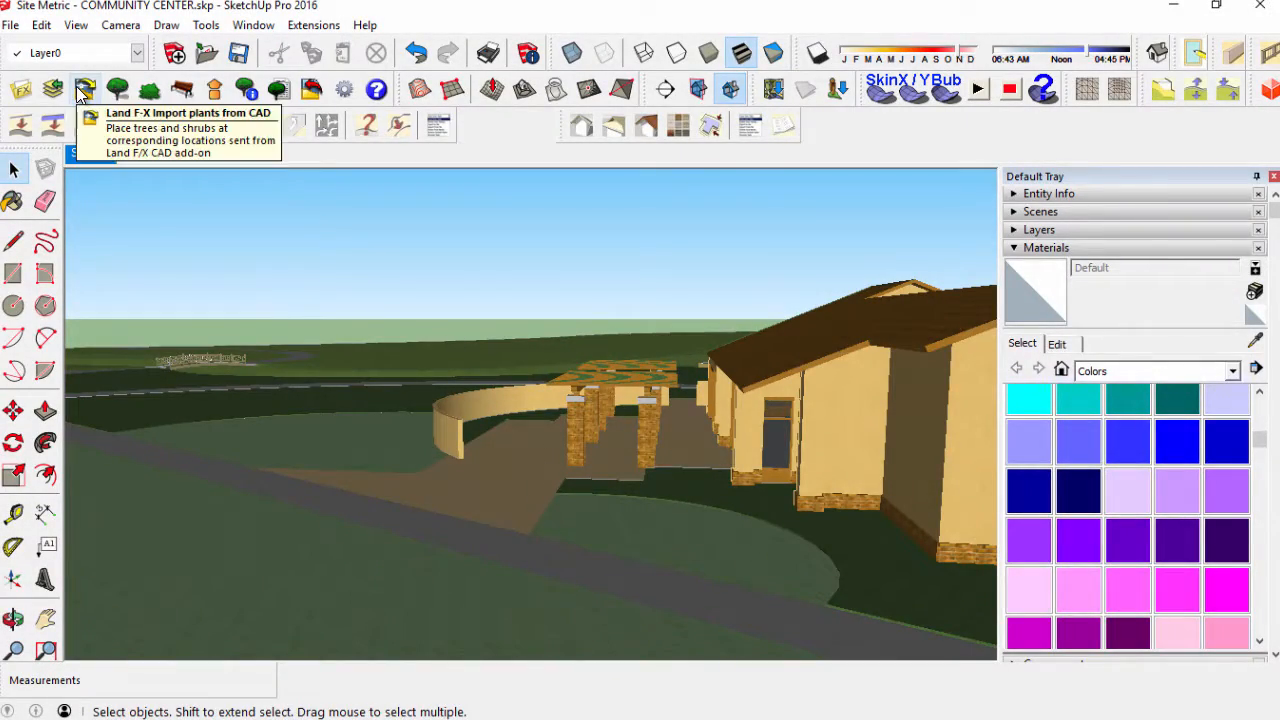
In SketchUp, import the CAD placement with Land F/X, assigning PERGOLA-CANTILEVER-01.skp from the Site Amenities library folder to the wood pergola
click(84, 91)
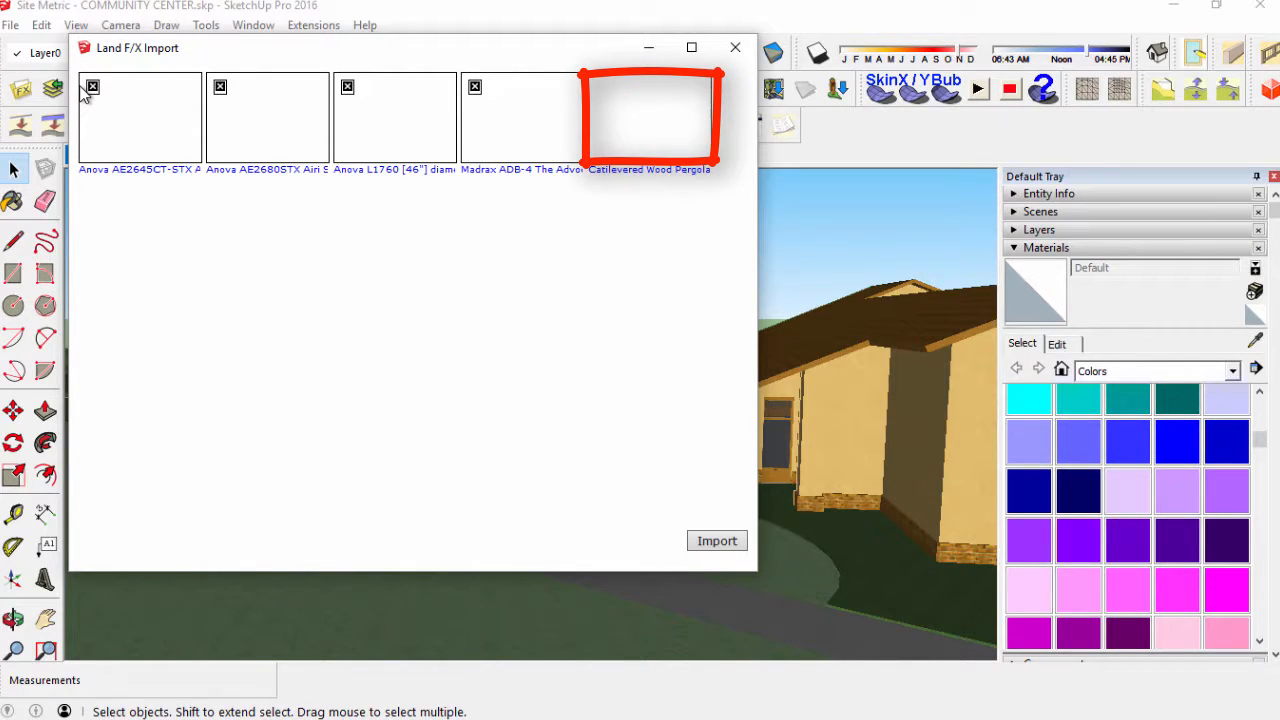
click(648, 110)
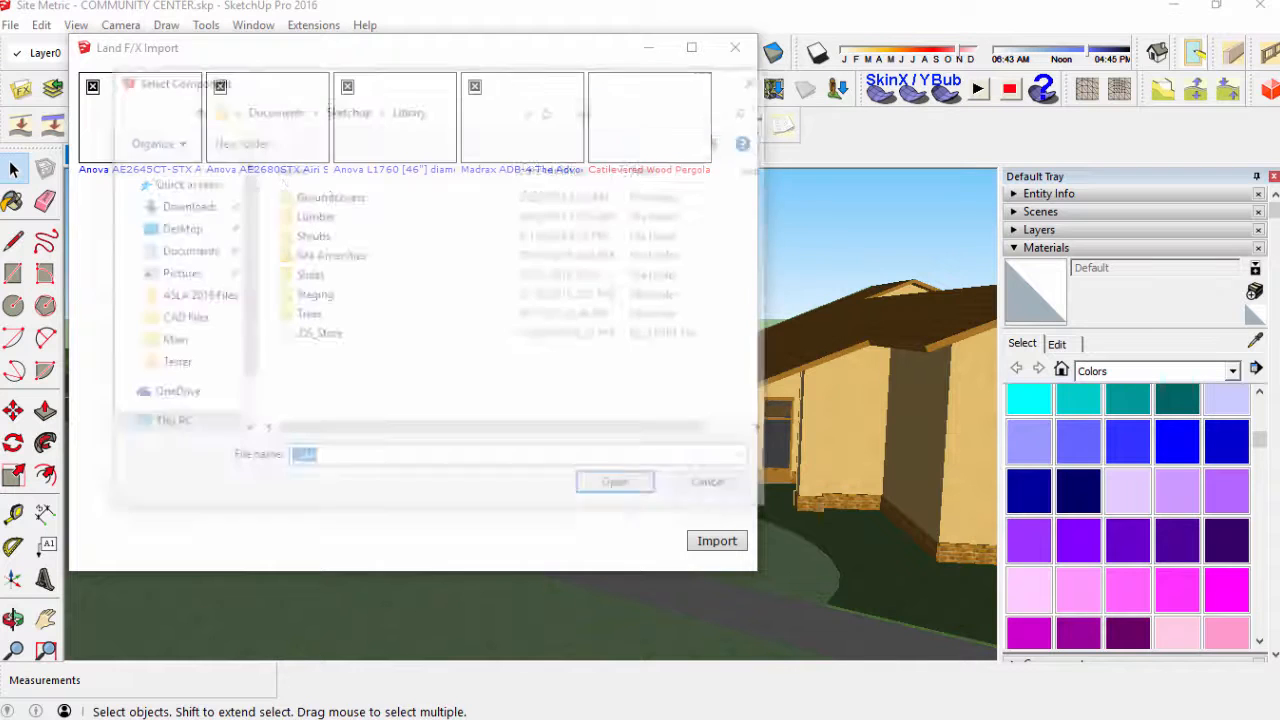
double_click(328, 256)
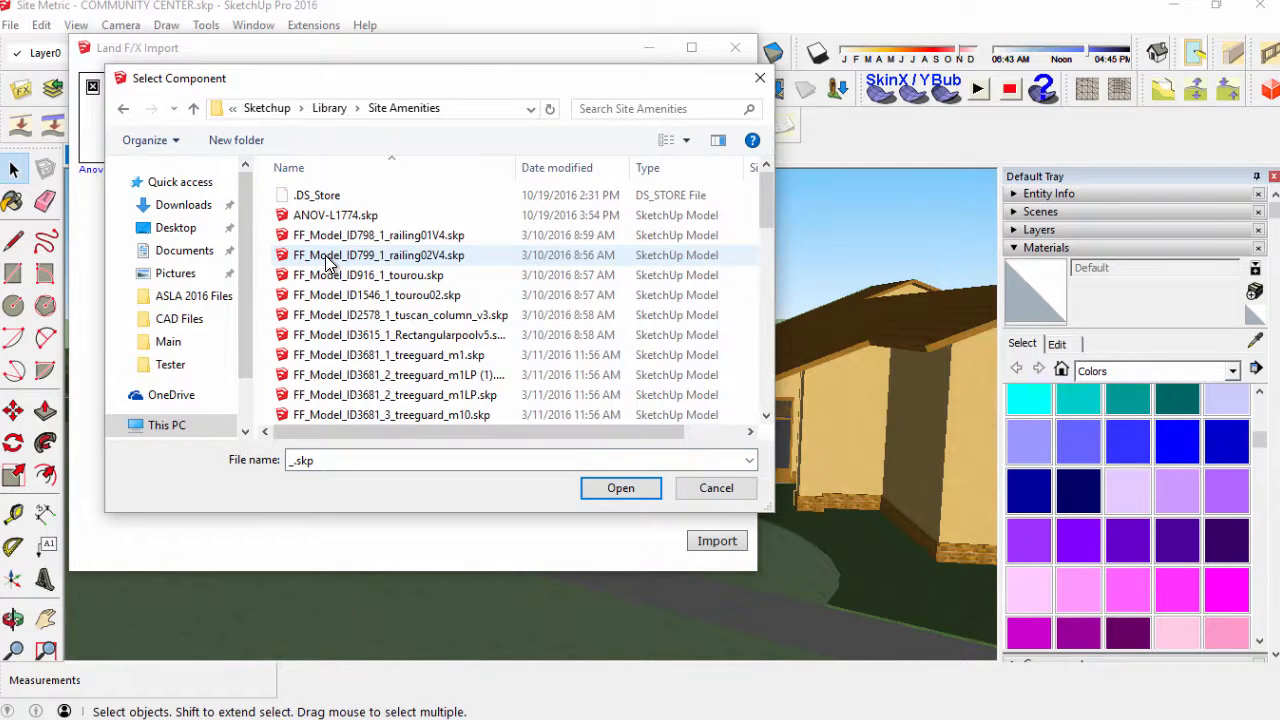
scroll(330, 300, down, 3)
click(347, 373)
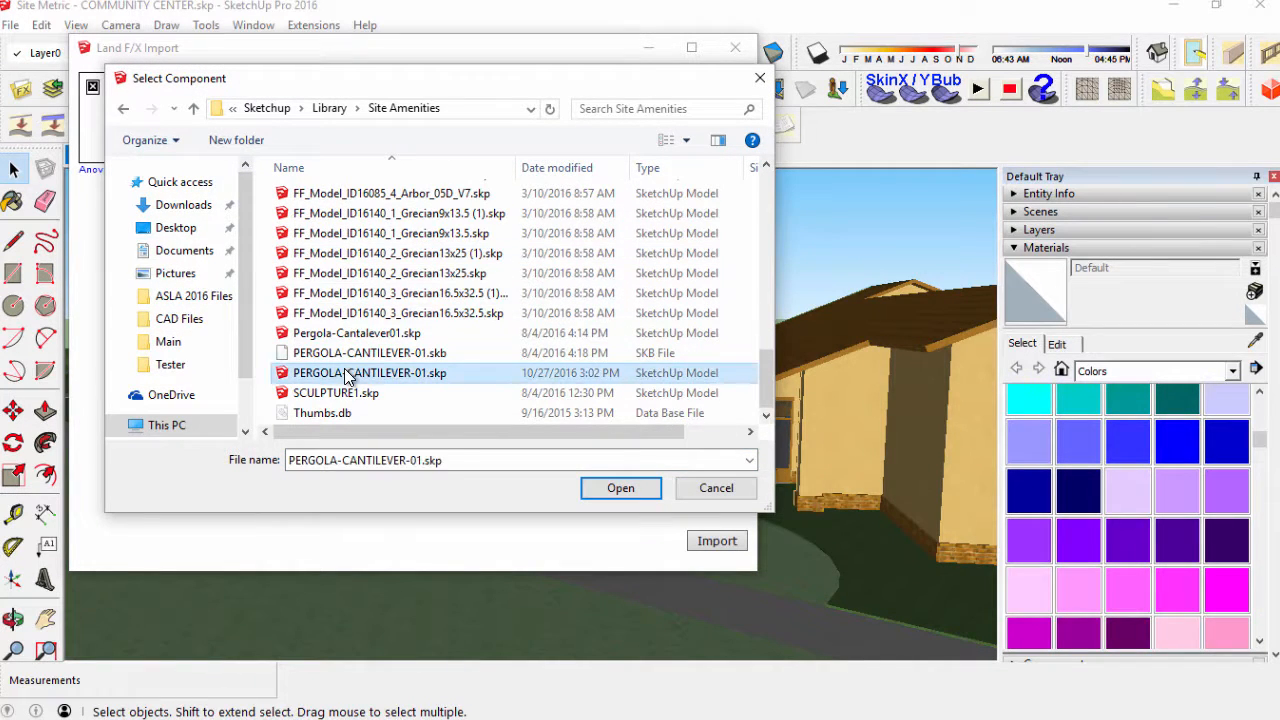
click(645, 490)
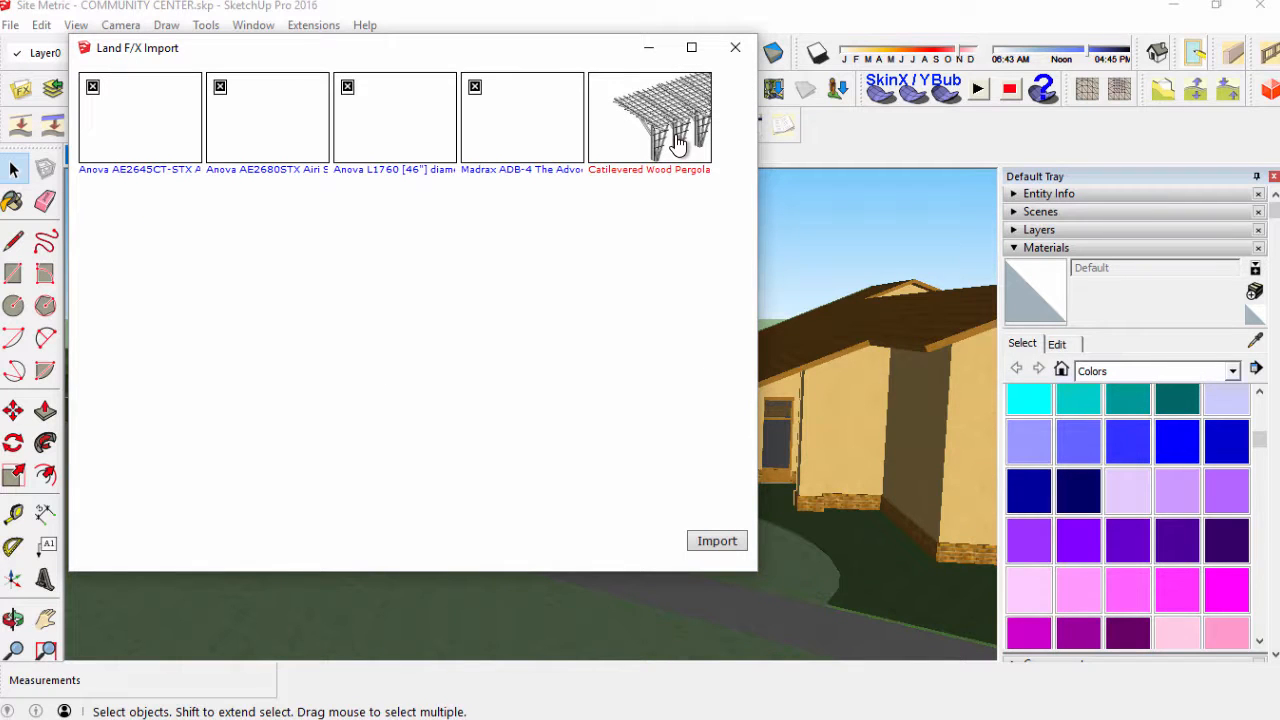
click(727, 540)
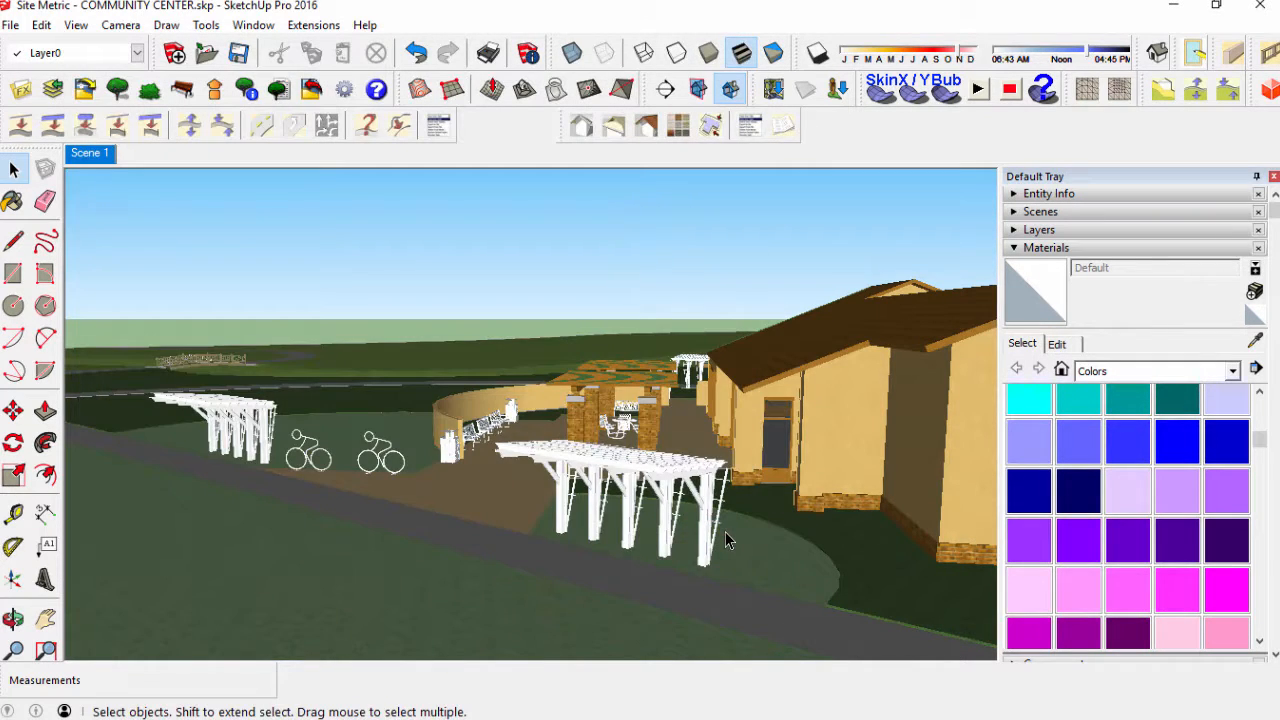
Paint the imported pergolas with the Wood_ Floor material from the Wood collection
middle_drag(264, 480, 738, 484)
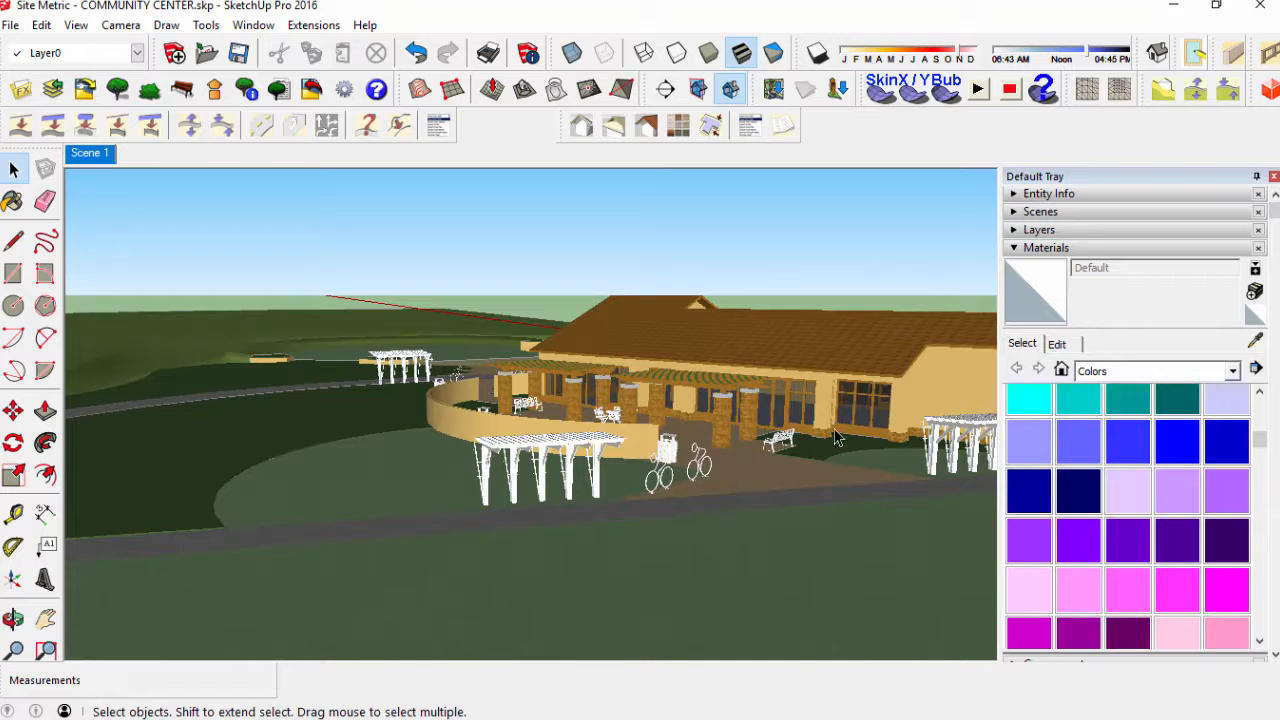
shift+middle_drag(818, 439, 614, 463)
scroll(609, 463, up, 2)
click(1128, 373)
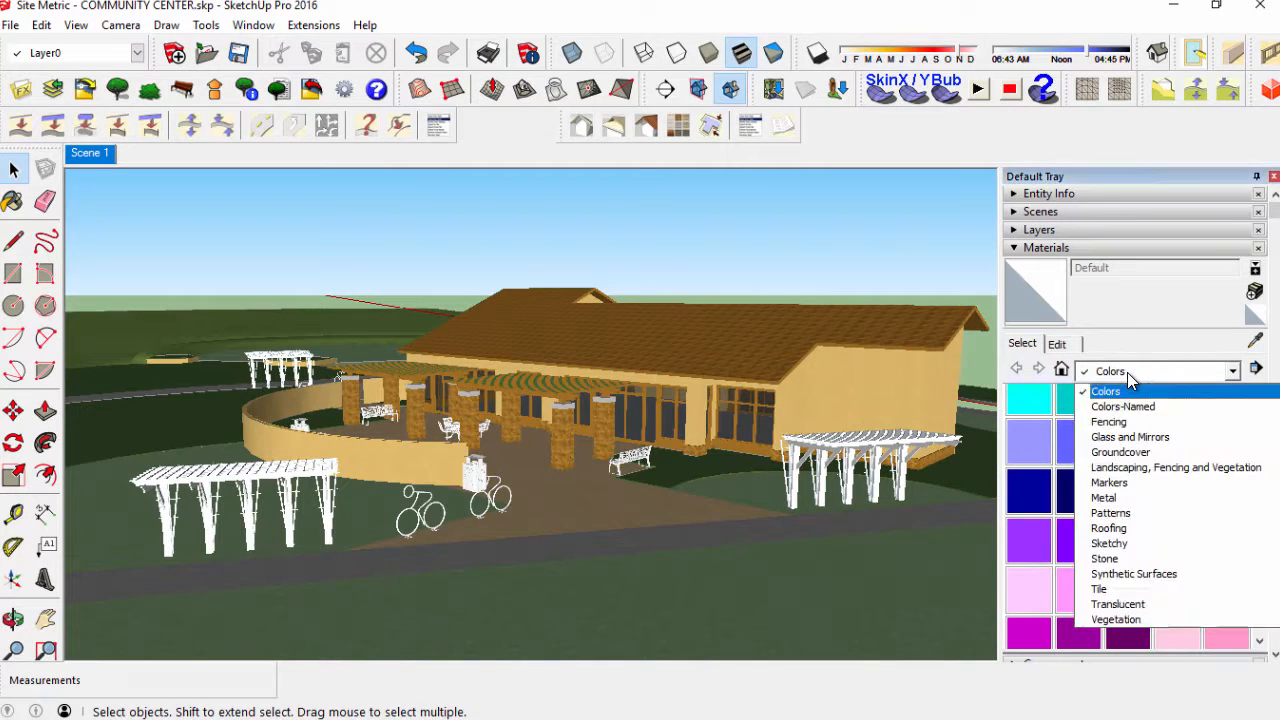
scroll(1125, 560, down, 1)
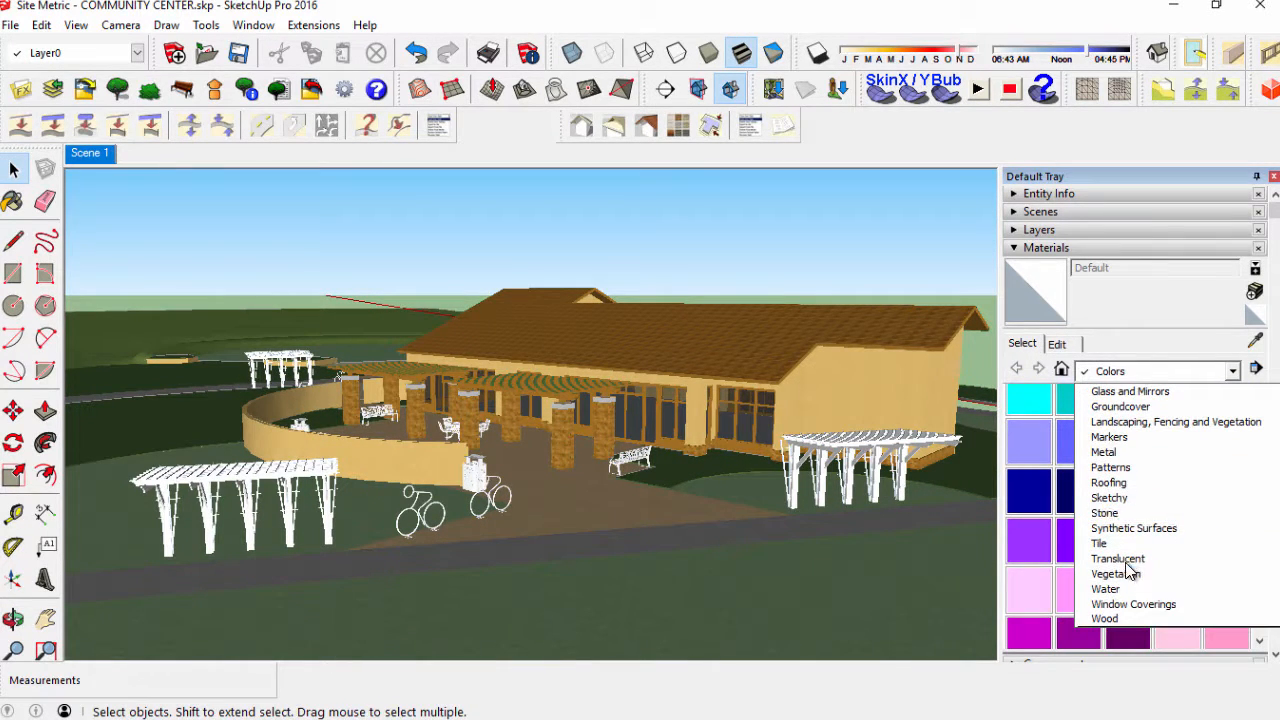
click(1114, 616)
click(1128, 507)
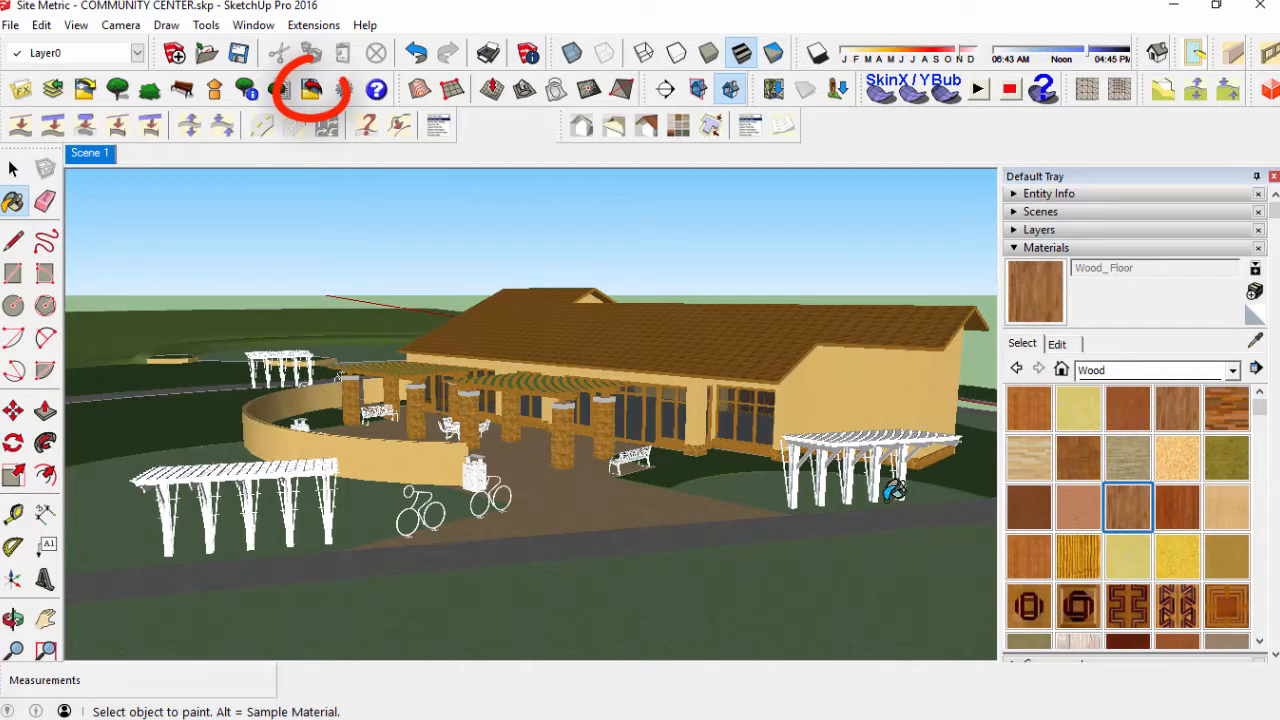
click(830, 449)
click(292, 486)
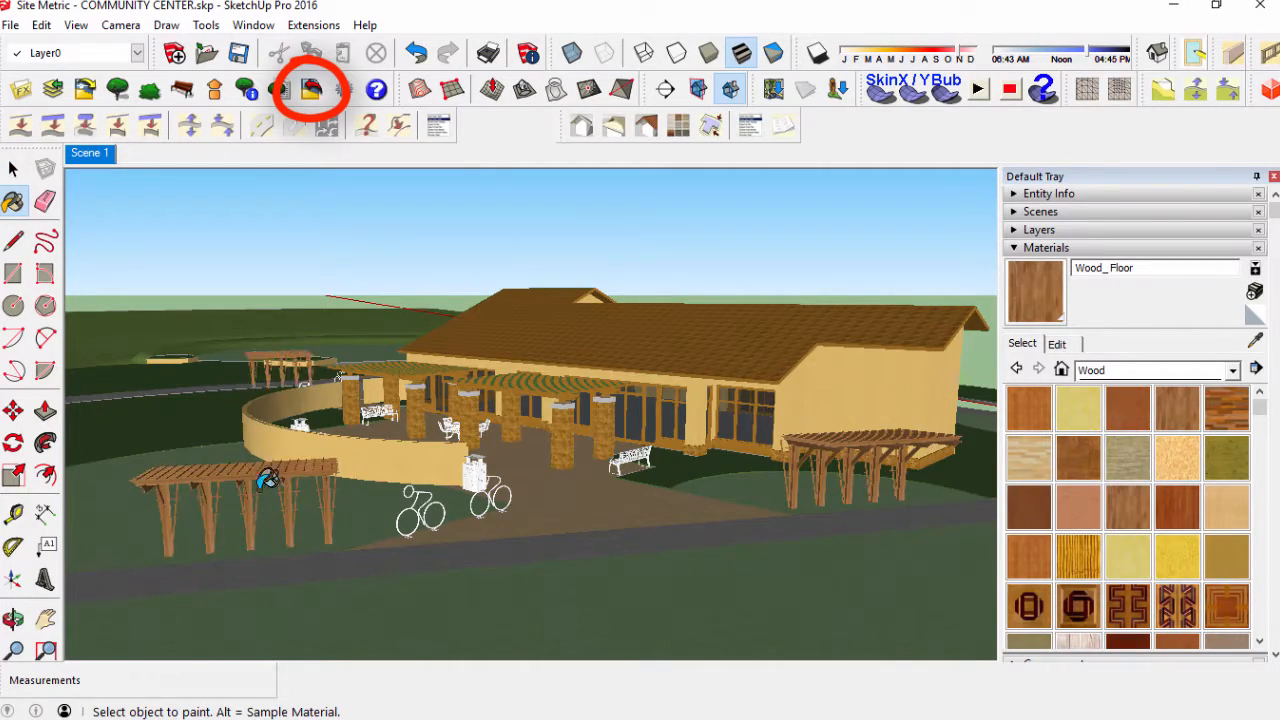
Turn on shadows for the close-up pergola view in Scene 2 and shift the time of day to early afternoon
mouse_move(268, 480)
middle_down()
mouse_move(434, 463)
mouse_move(700, 565)
middle_up()
scroll(817, 600, up, 4)
mouse_move(817, 600)
middle_down()
mouse_move(643, 500)
mouse_move(497, 374)
mouse_move(460, 374)
middle_up()
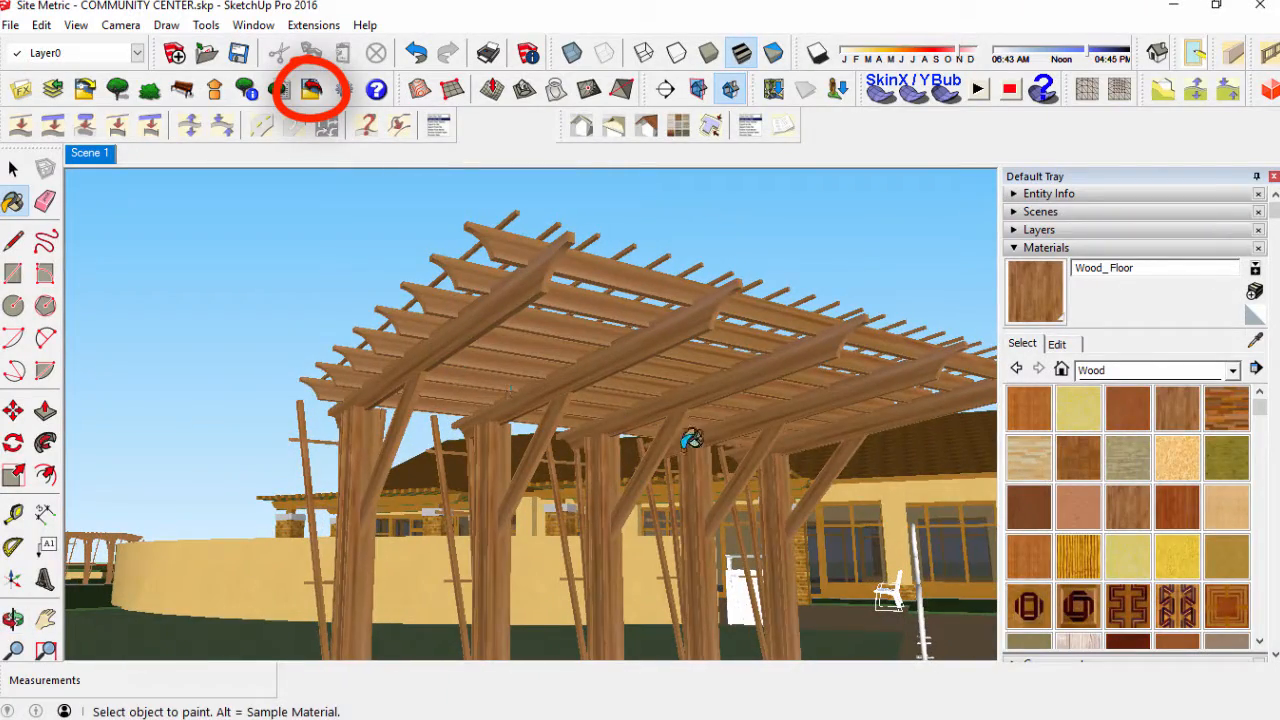
mouse_move(813, 464)
middle_down()
mouse_move(663, 371)
mouse_move(900, 450)
mouse_move(1120, 546)
mouse_move(1220, 502)
mouse_move(1120, 506)
middle_up()
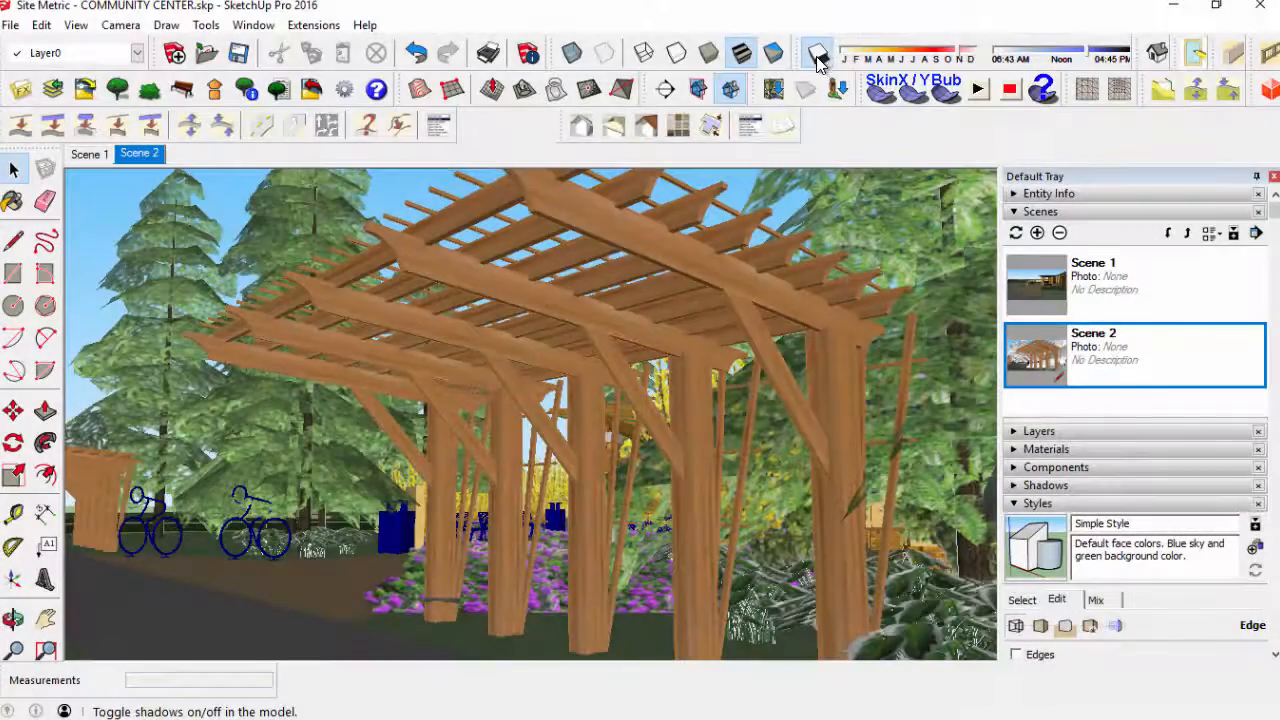
click(818, 53)
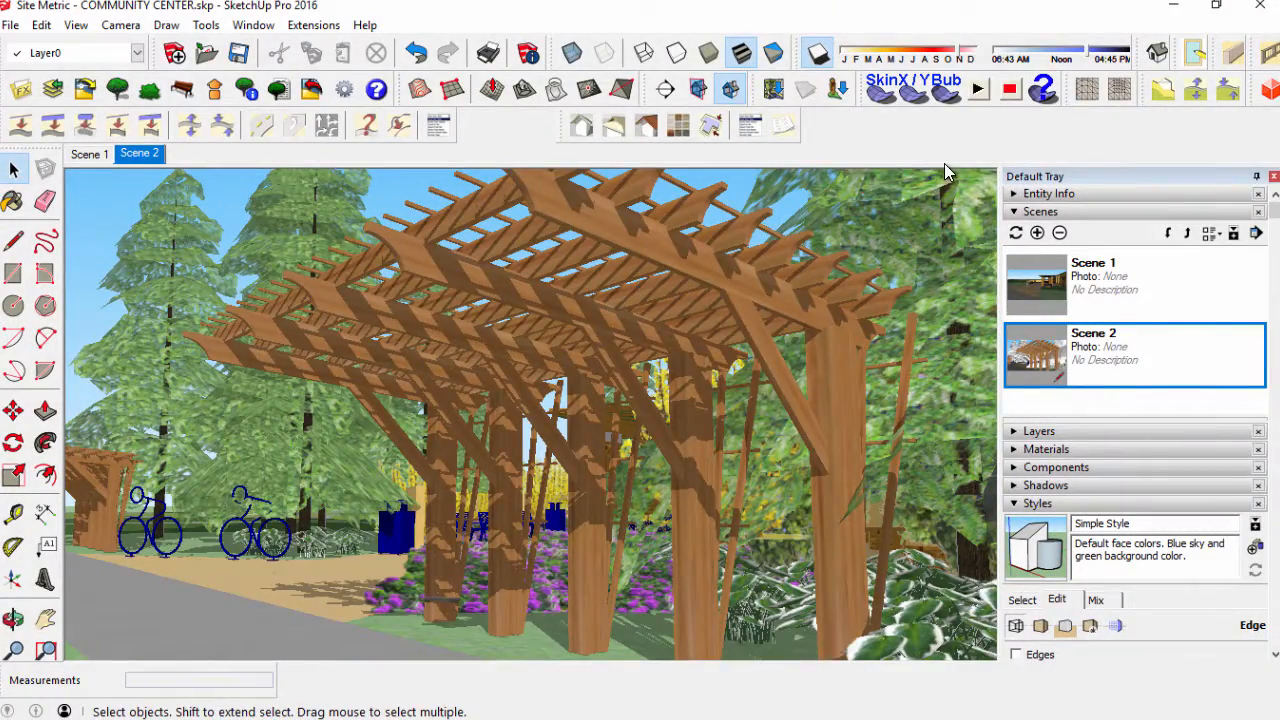
mouse_move(1080, 57)
mouse_down()
mouse_move(1052, 55)
mouse_move(1118, 60)
mouse_move(1074, 52)
mouse_up()
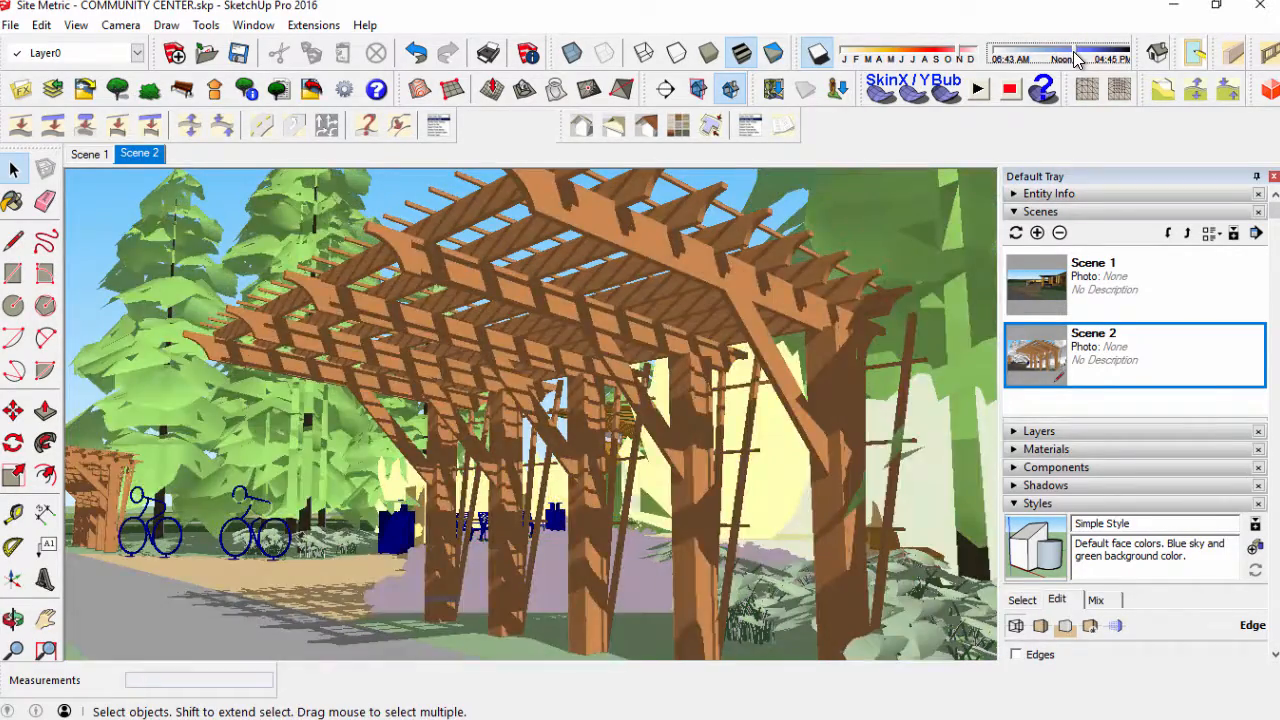